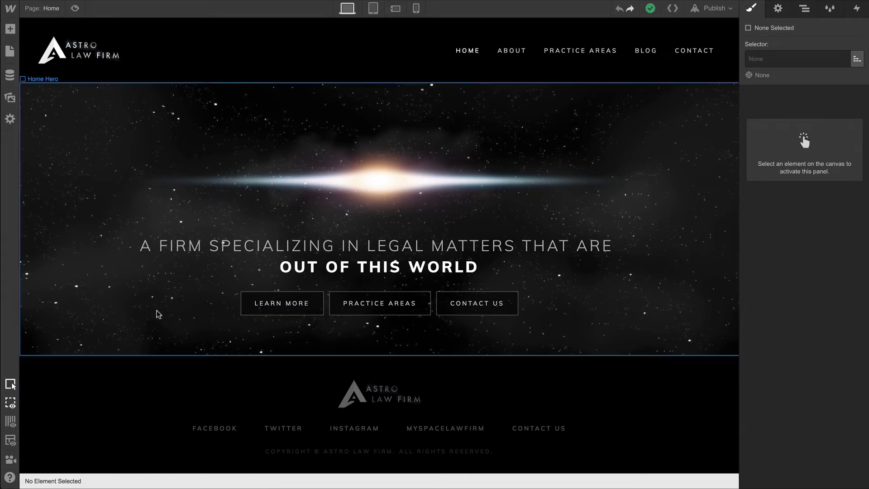
# Link the hero's LEARN MORE button to the Team Members page
pyautogui.click(263, 312)
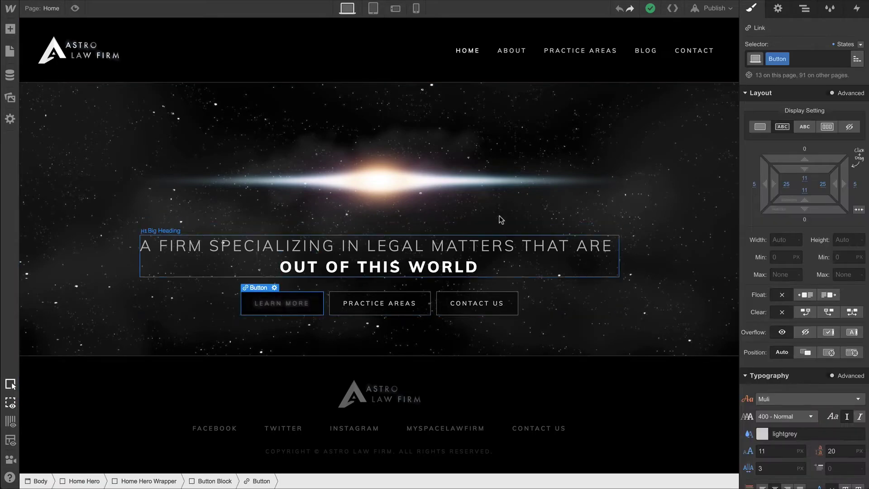
pyautogui.click(777, 9)
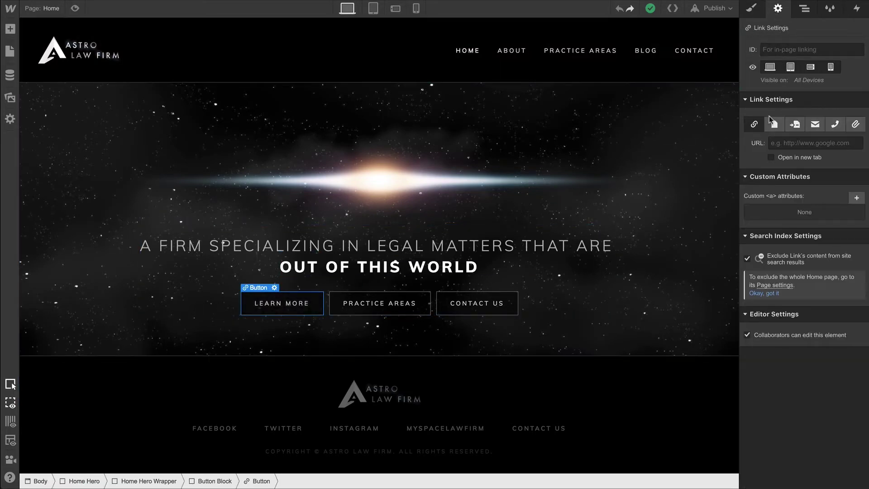
pyautogui.click(774, 124)
pyautogui.click(783, 143)
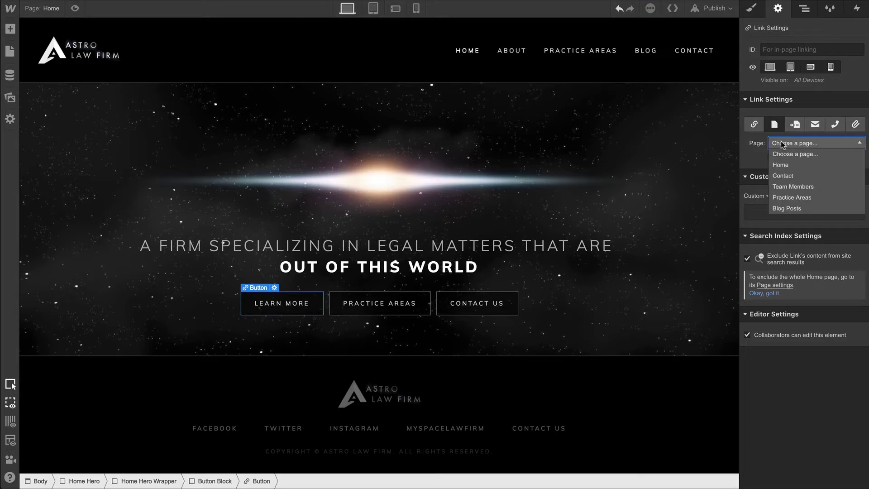
pyautogui.click(790, 186)
# Link the hero's PRACTICE AREAS button to a site page
pyautogui.click(419, 308)
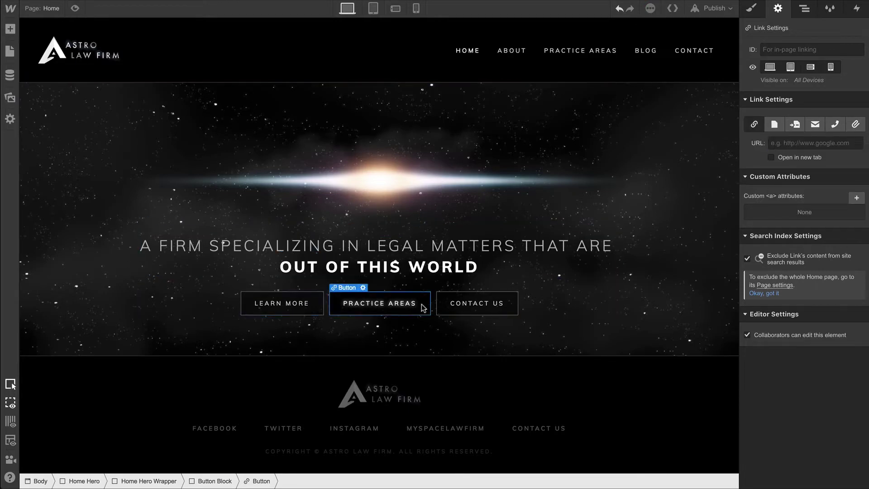
pyautogui.click(784, 129)
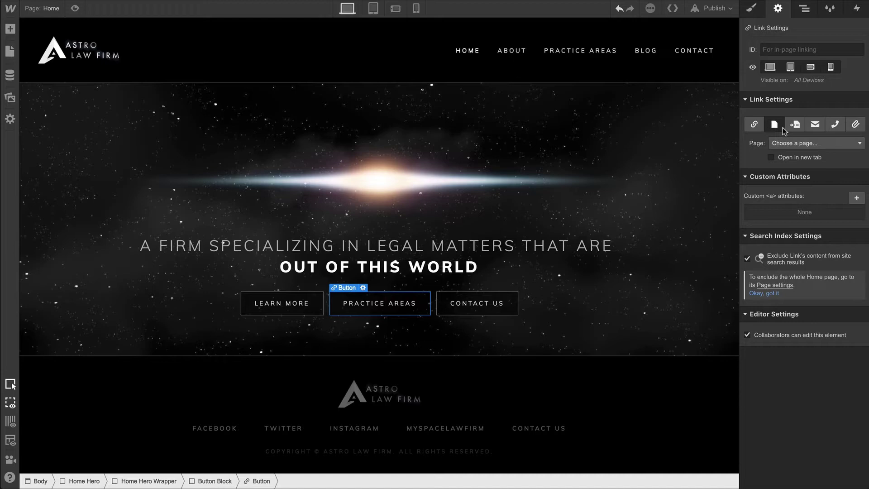
pyautogui.click(785, 143)
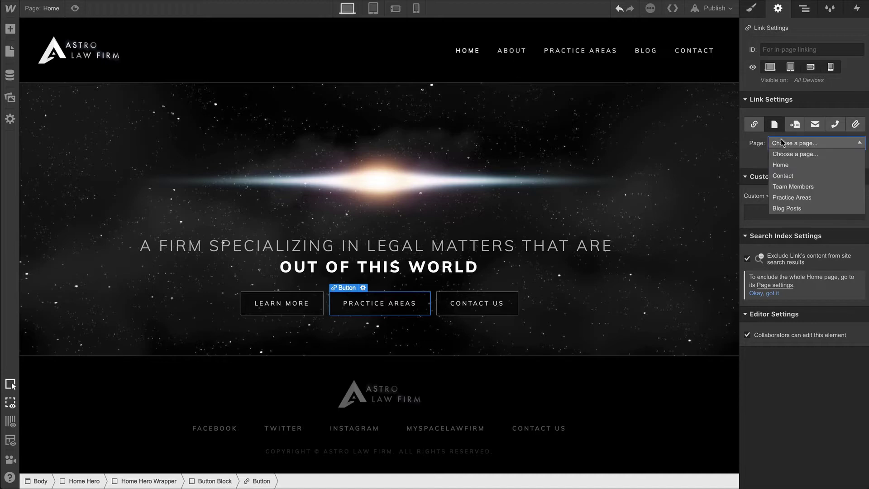
pyautogui.click(787, 198)
# Link the hero's CONTACT US button to the Contact page
pyautogui.click(504, 303)
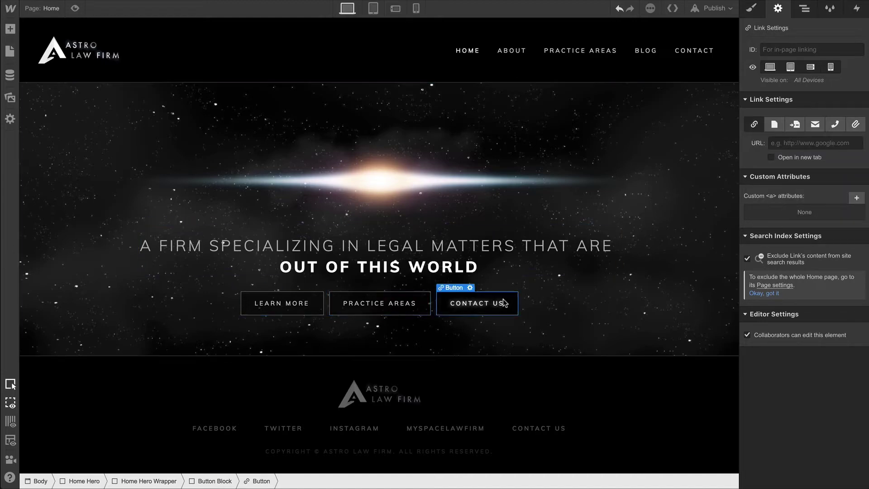
pyautogui.click(774, 124)
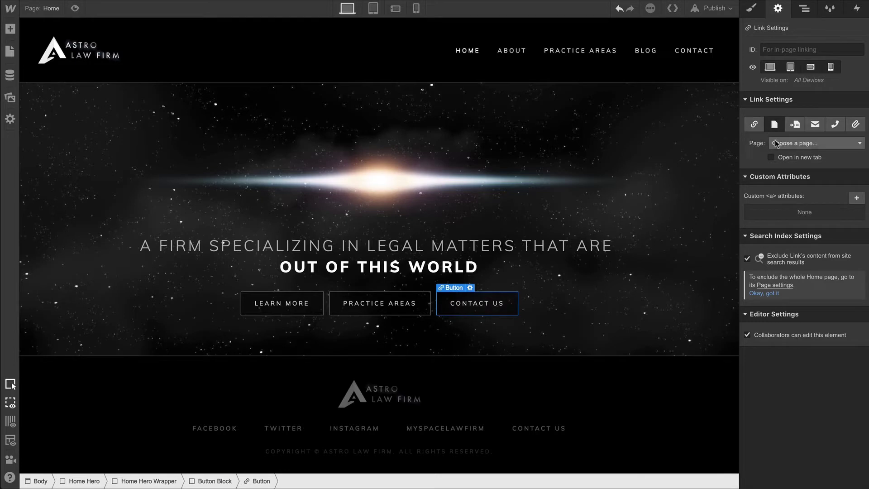
pyautogui.click(775, 143)
pyautogui.click(783, 176)
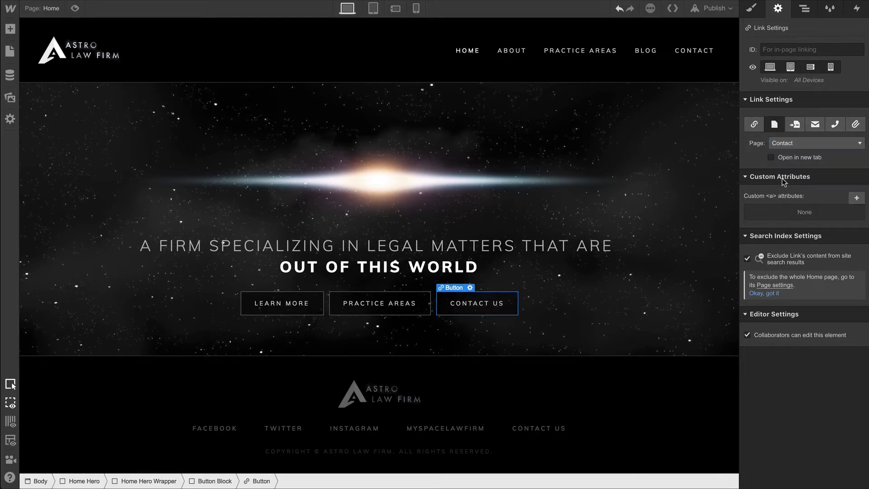
# In the Navbar symbol, link the ABOUT nav item to the Team Members page
pyautogui.click(485, 59)
pyautogui.doubleClick(485, 59)
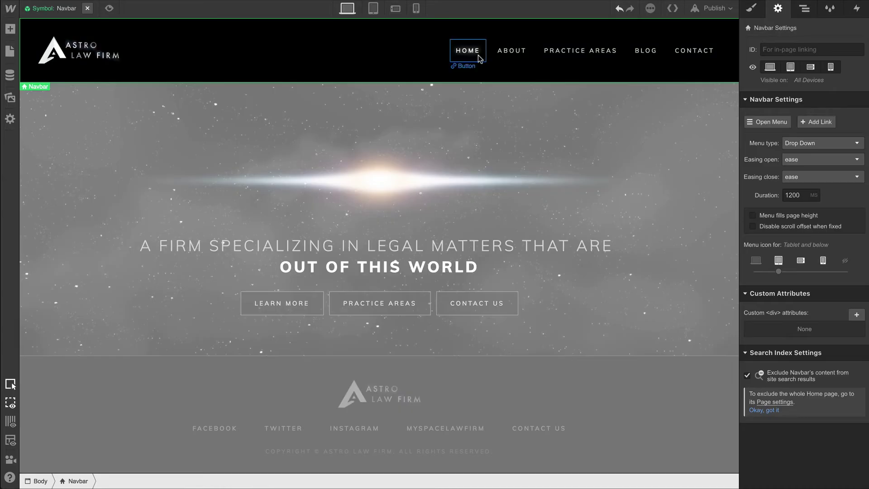
pyautogui.click(479, 58)
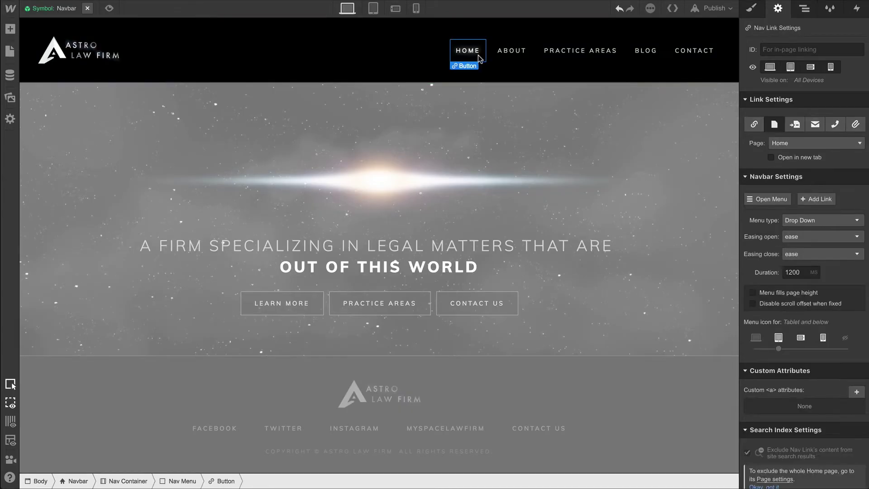
pyautogui.click(511, 60)
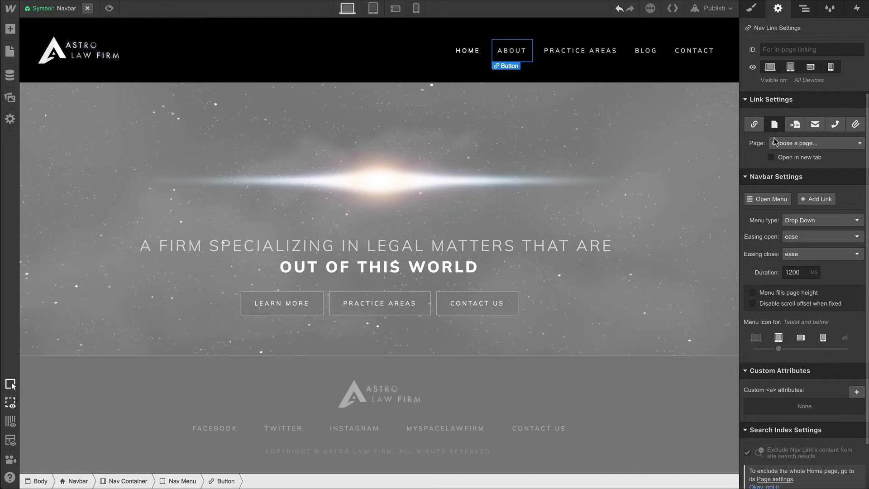
pyautogui.click(774, 142)
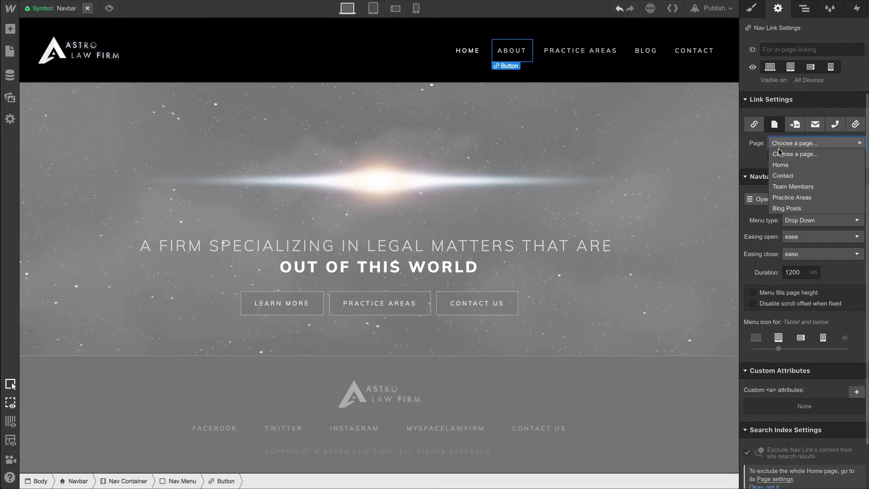
pyautogui.click(779, 187)
# Link PRACTICE AREAS to the Practice Areas page and BLOG to Blog Posts
pyautogui.click(597, 50)
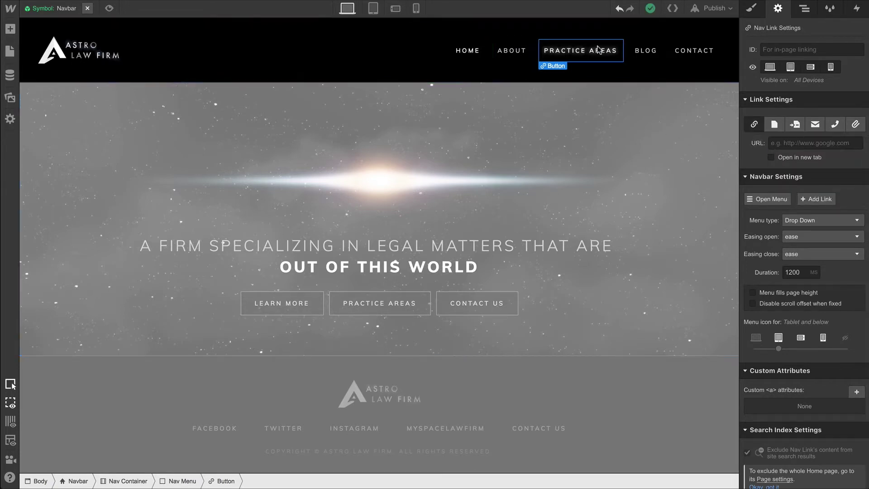
pyautogui.click(773, 124)
pyautogui.click(792, 143)
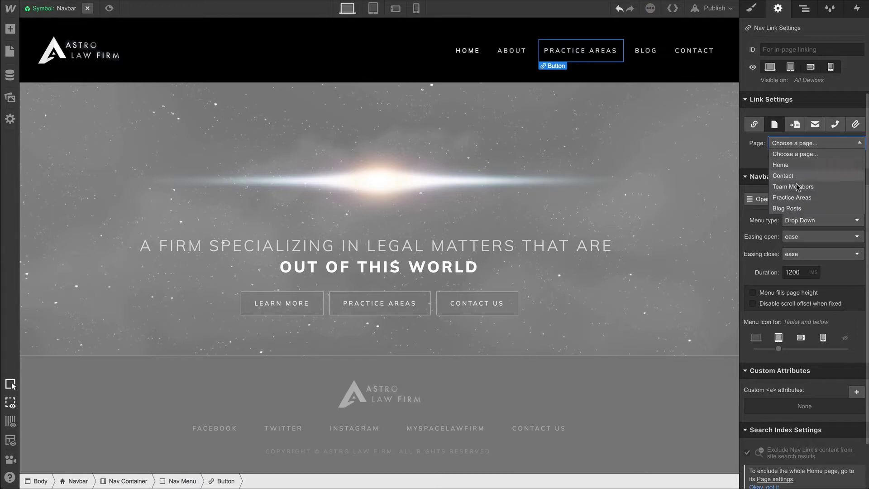
pyautogui.click(797, 198)
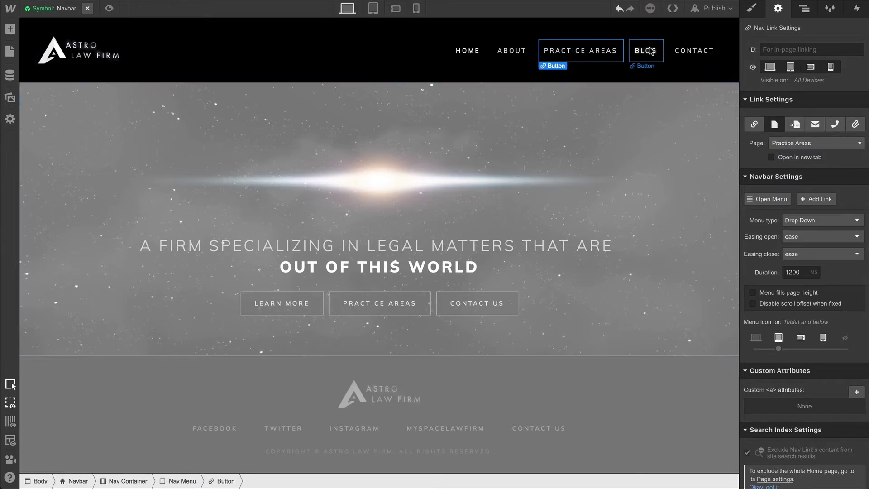
pyautogui.click(650, 50)
pyautogui.click(773, 124)
pyautogui.click(781, 144)
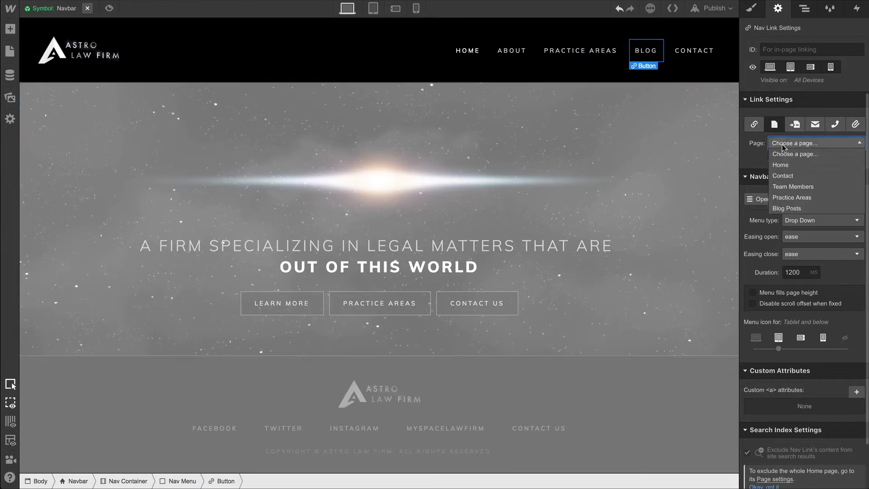
pyautogui.click(787, 208)
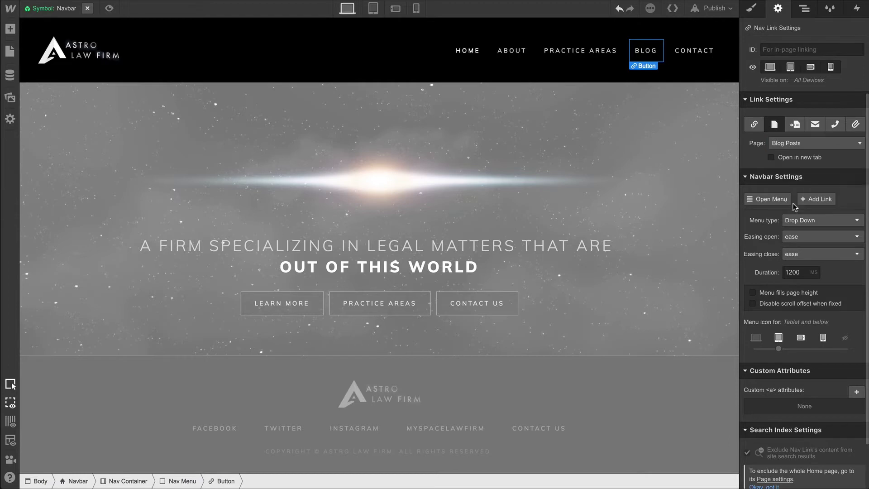
# Check the CONTACT link, then link the logo's Brand wrapper to the Home page
pyautogui.click(709, 60)
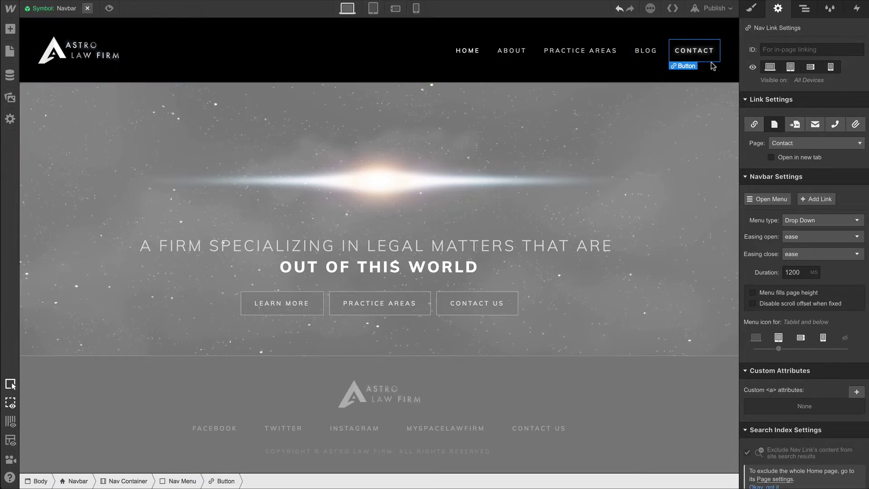
pyautogui.click(115, 58)
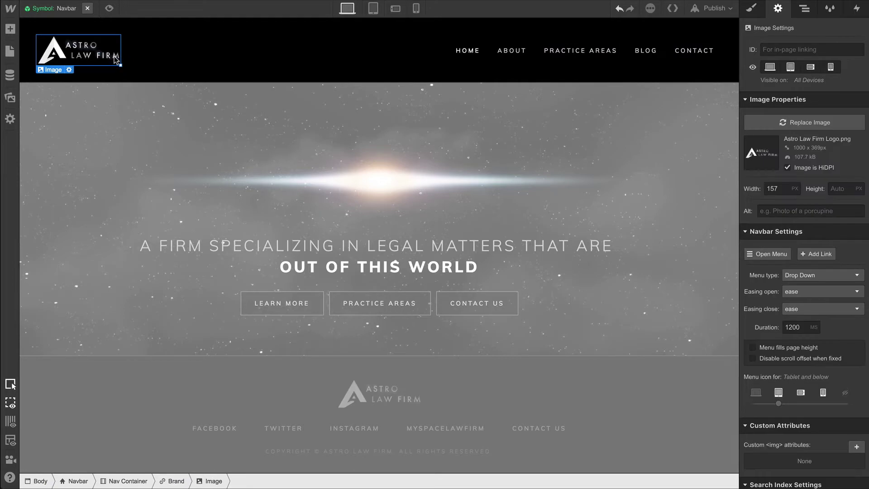
pyautogui.click(177, 481)
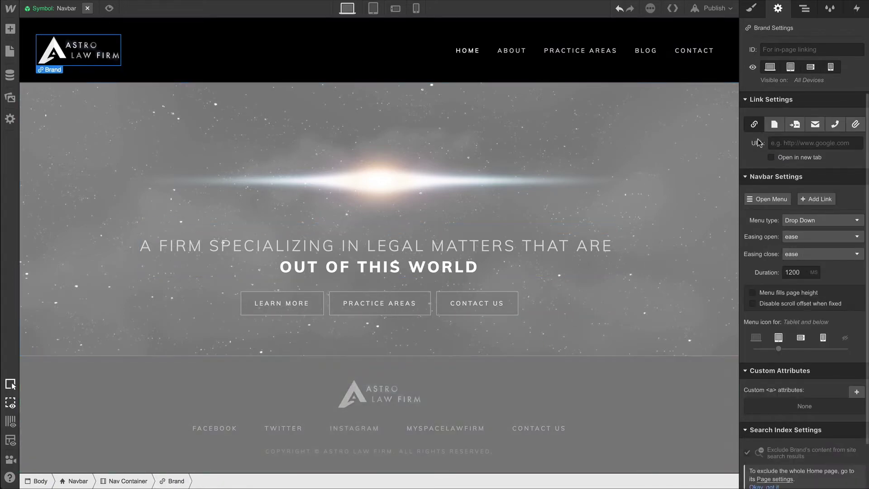
pyautogui.click(774, 124)
pyautogui.click(775, 143)
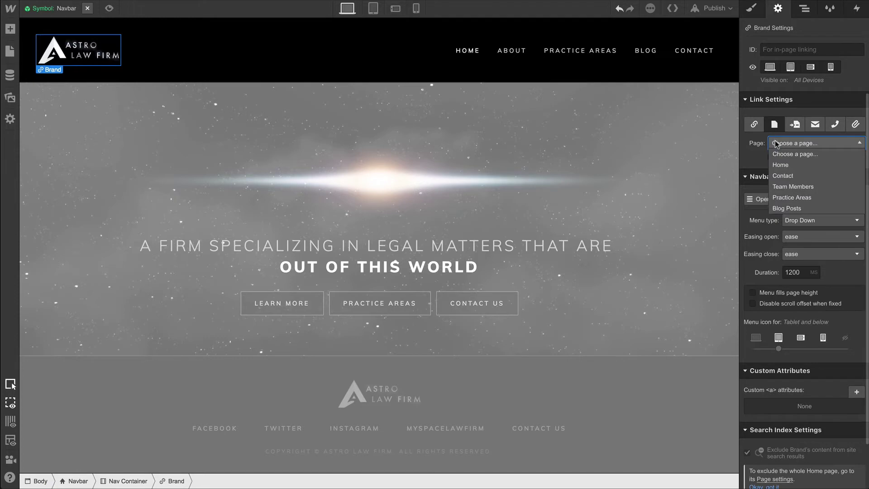
pyautogui.click(780, 166)
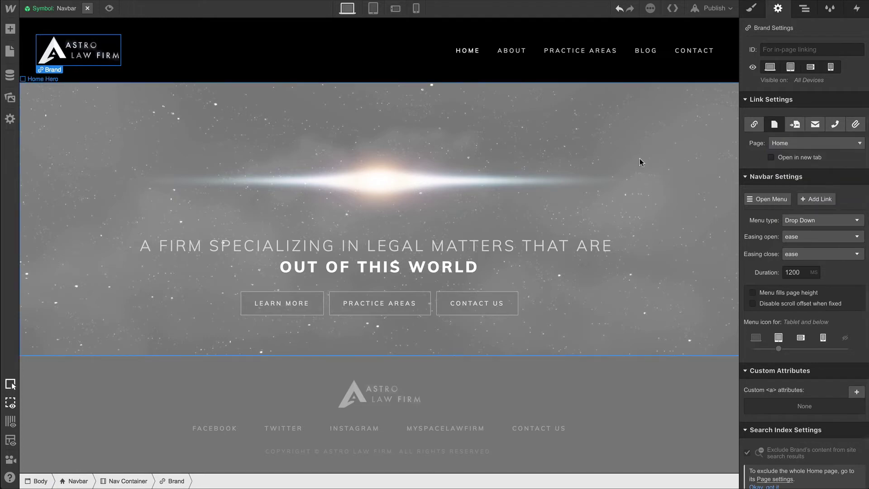
# In the Footer symbol, link the CONTACT US button to the Contact page, then exit
pyautogui.click(87, 8)
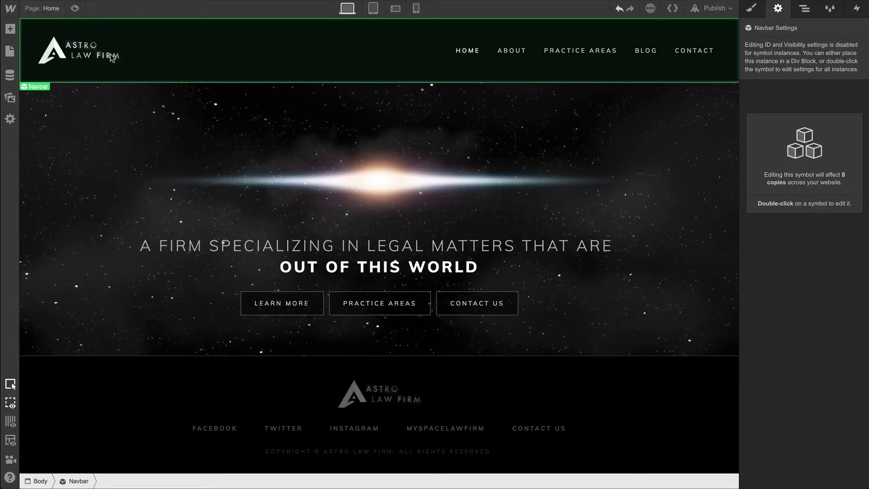
pyautogui.doubleClick(266, 398)
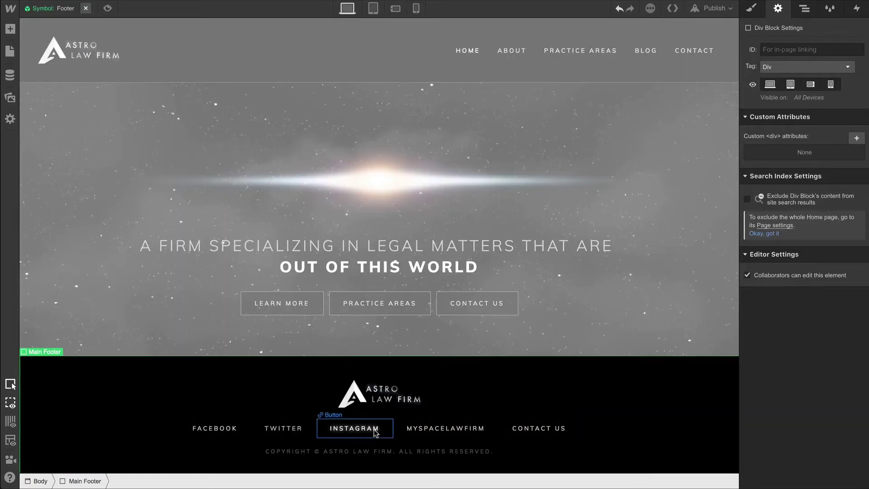
pyautogui.click(520, 431)
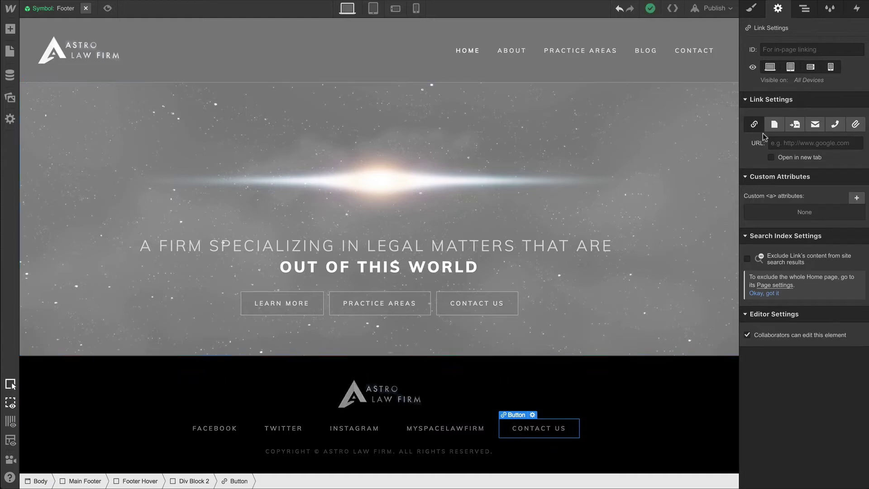
pyautogui.click(773, 124)
pyautogui.click(777, 143)
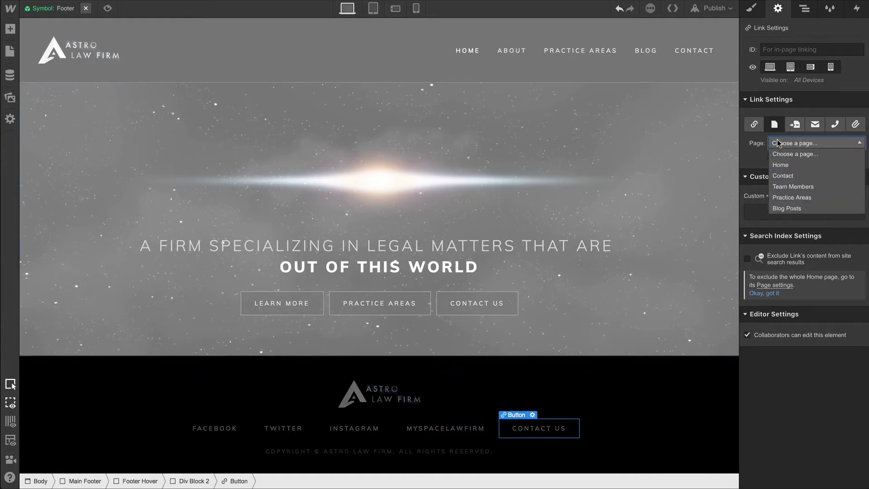
pyautogui.click(783, 176)
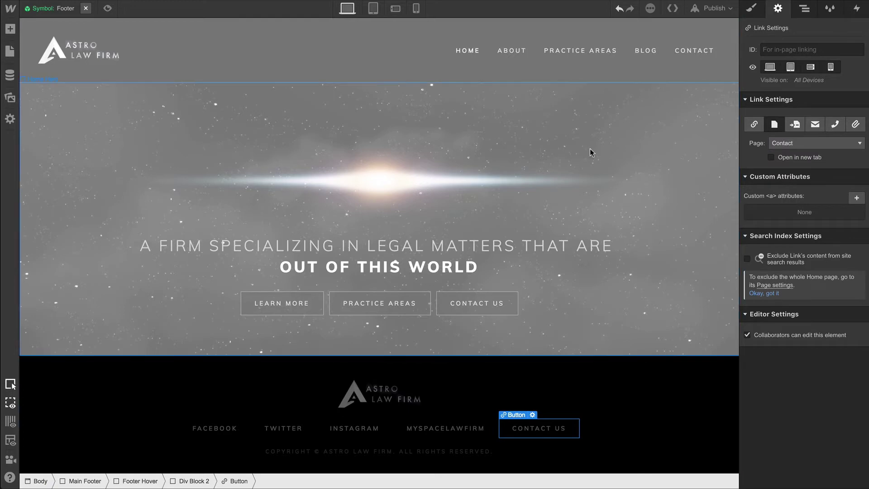
pyautogui.click(86, 9)
# Paste an Astro Law Firm meta title and placeholder description into Home's SEO settings and save
pyautogui.click(62, 10)
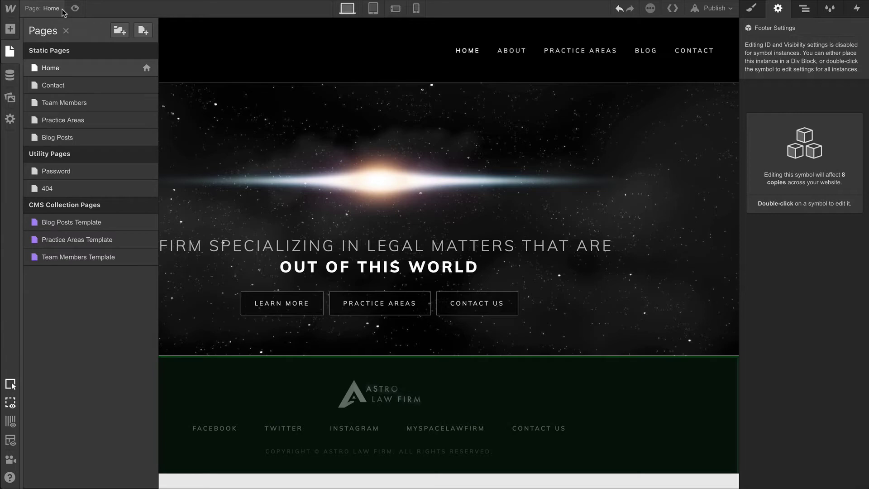
pyautogui.click(147, 68)
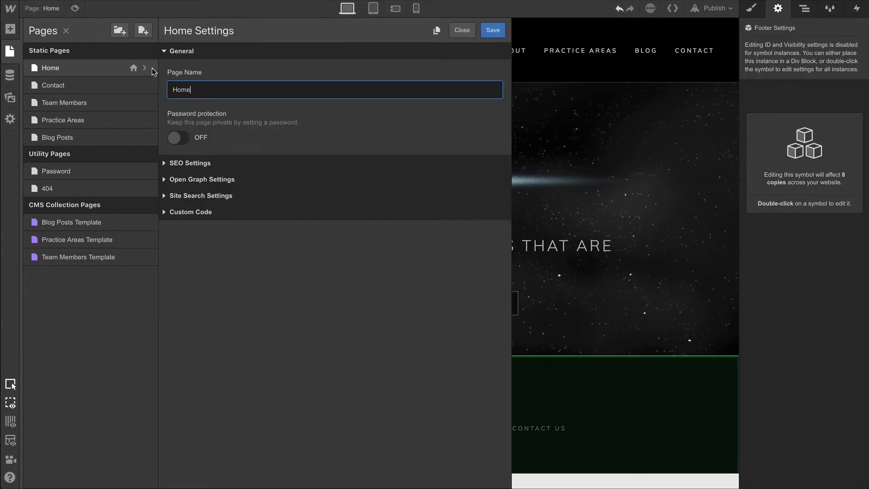
pyautogui.click(202, 164)
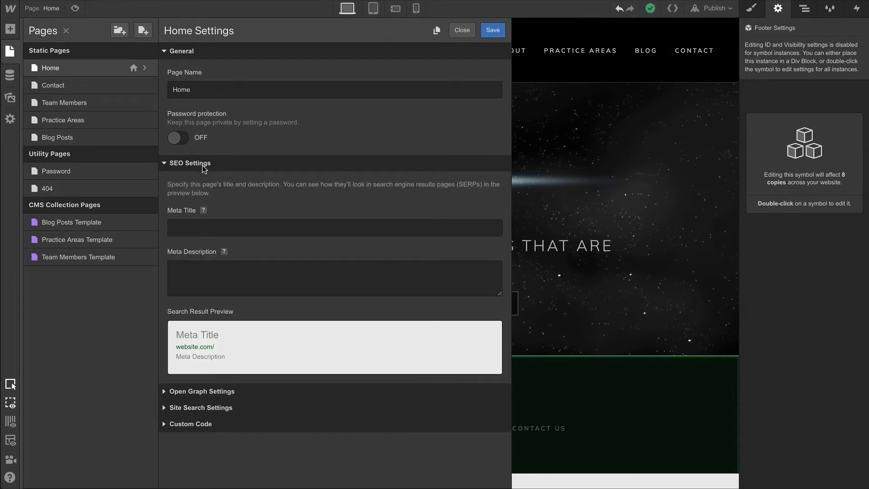
pyautogui.click(203, 228)
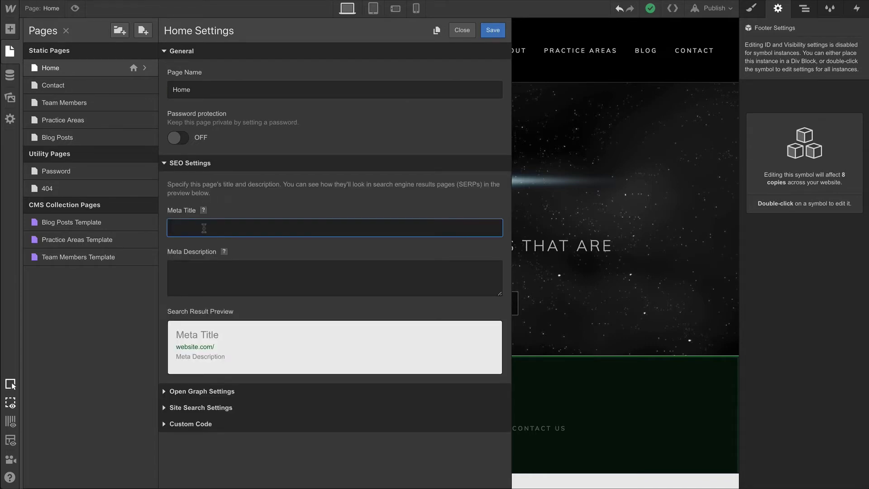
pyautogui.write('Astro Law Firm — We solve the biggest challenges in the galaxy')
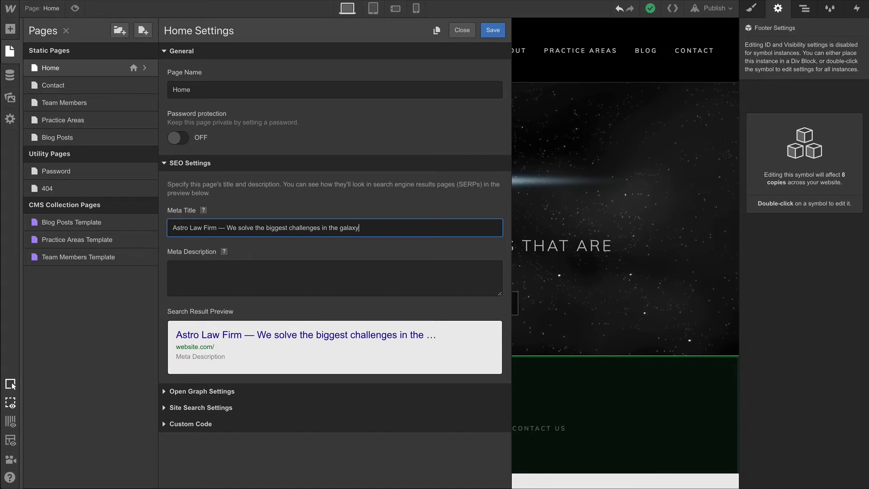
pyautogui.click(173, 270)
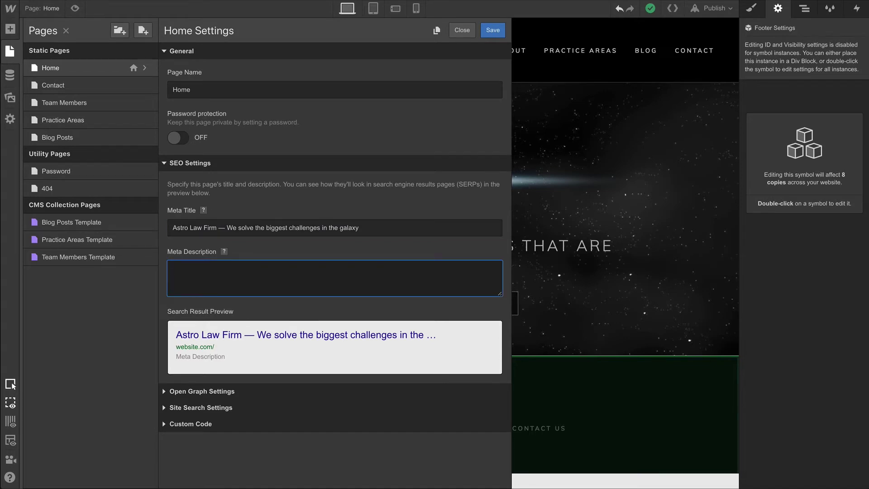
pyautogui.write('Etiam sit amet arcu blandit, aliquet mauris vitae, luctus nulla. In quis justo sem. Nullam pulvinar dolor in libero aliquet facilisis. Curabitur nec ullamcorper purus, et fermentum ex. Ut sollicitudin leo eu pulvinar mollis.')
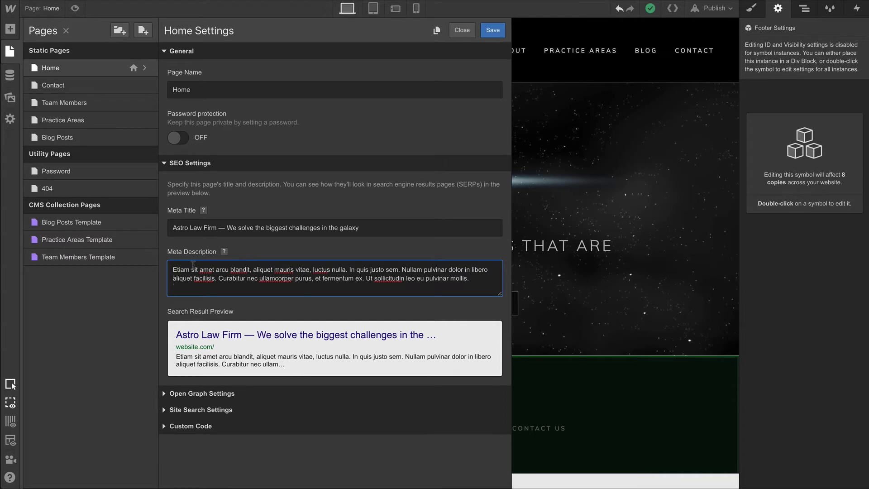
pyautogui.click(491, 36)
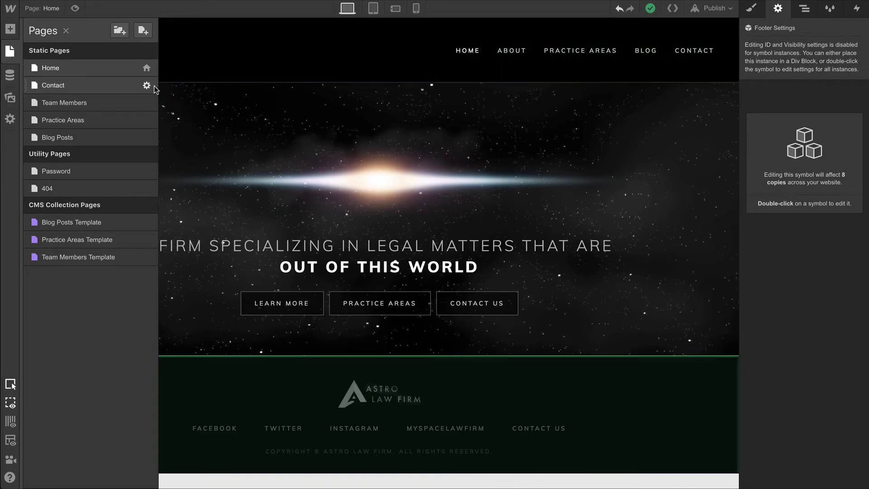
# Save the Contact page SEO with meta title 'Contact Astro Law Firm' and a pasted description
pyautogui.click(151, 86)
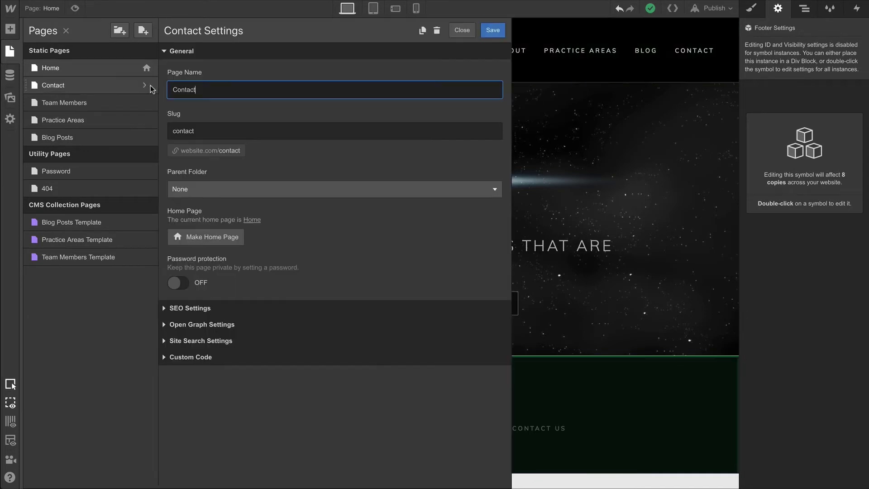
pyautogui.click(181, 308)
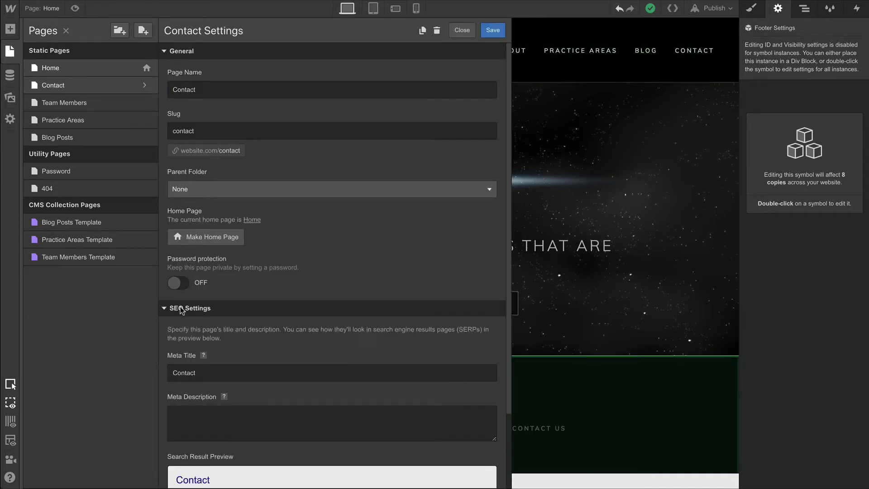
pyautogui.scroll(-2, 215, 375)
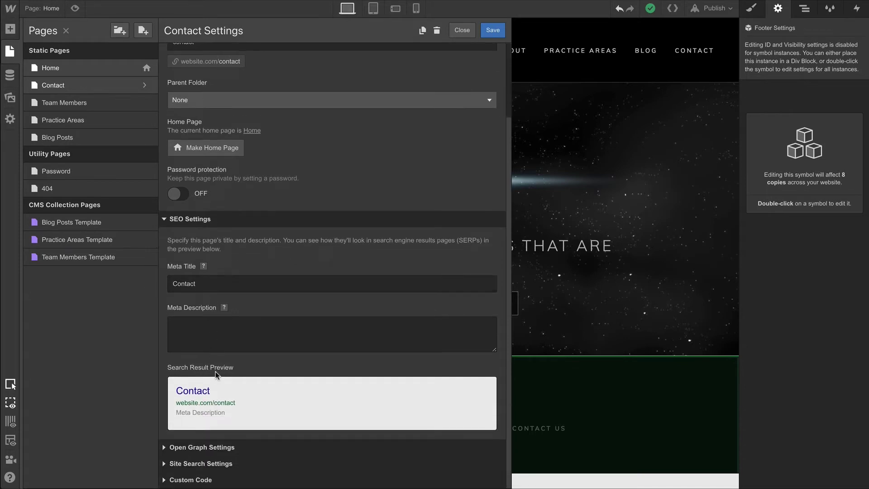
pyautogui.click(238, 286)
pyautogui.write('A')
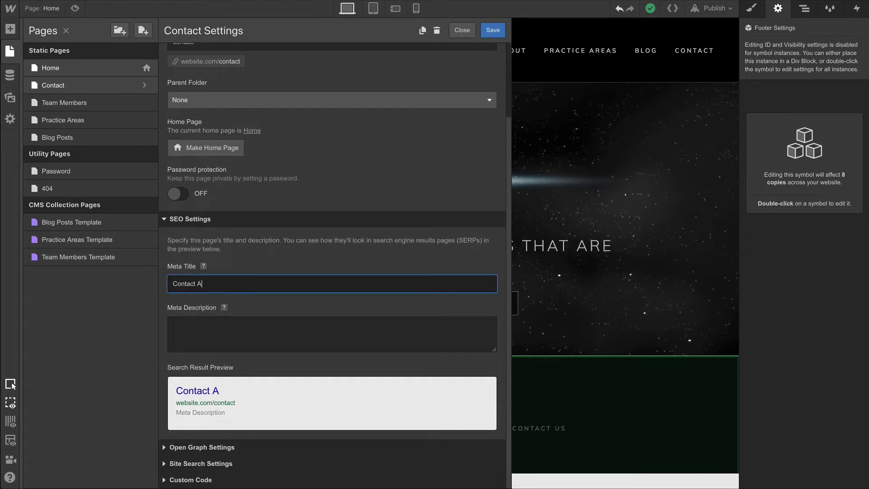
pyautogui.write('stro Law Firm')
pyautogui.press('Tab')
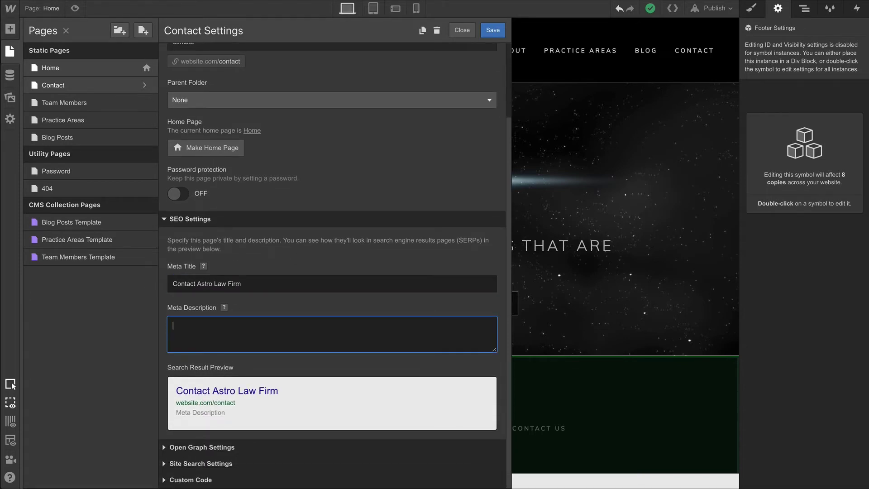
pyautogui.write('Etiam sit amet arcu blandit, aliquet mauris vitae, luctus nulla. In quis justo sem. Nullam pulvinar dolor in libero aliquet facilisis. Curabitur nec ullamcorper purus, et fermentum ex. Ut sollicitudin leo eu pulvinar mollis.')
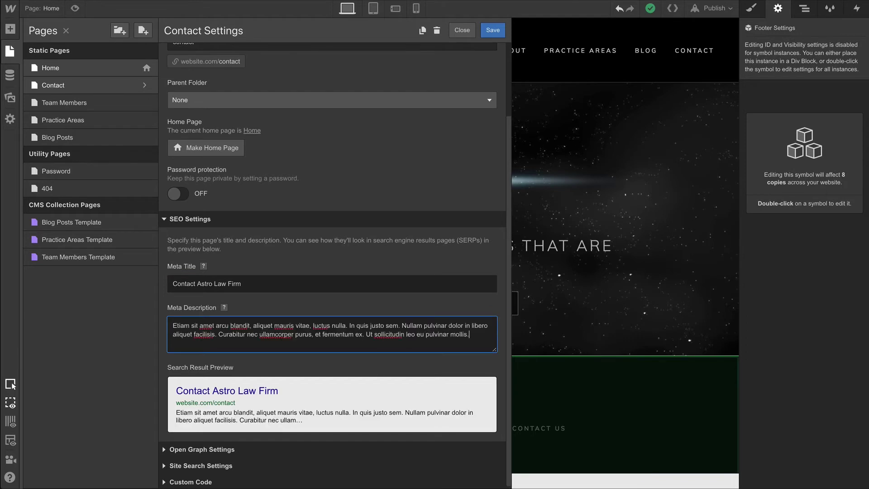
pyautogui.click(483, 31)
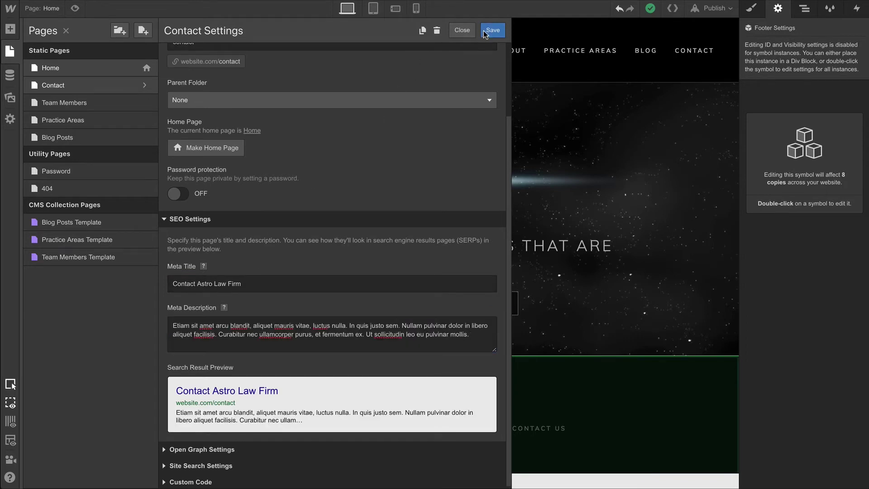
# Save the Team Members page SEO with meta title 'Meet the Team' and a pasted description
pyautogui.click(145, 104)
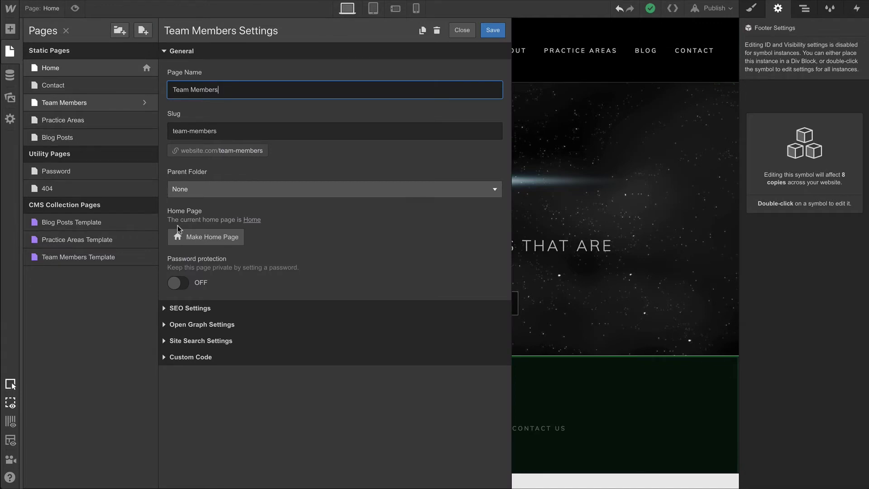
pyautogui.click(204, 309)
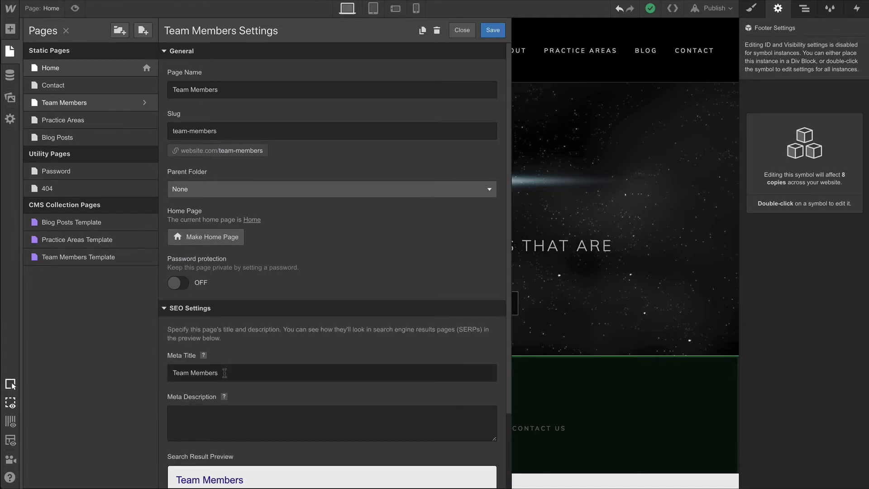
pyautogui.click(225, 374)
pyautogui.hotkey('ctrl', 'a')
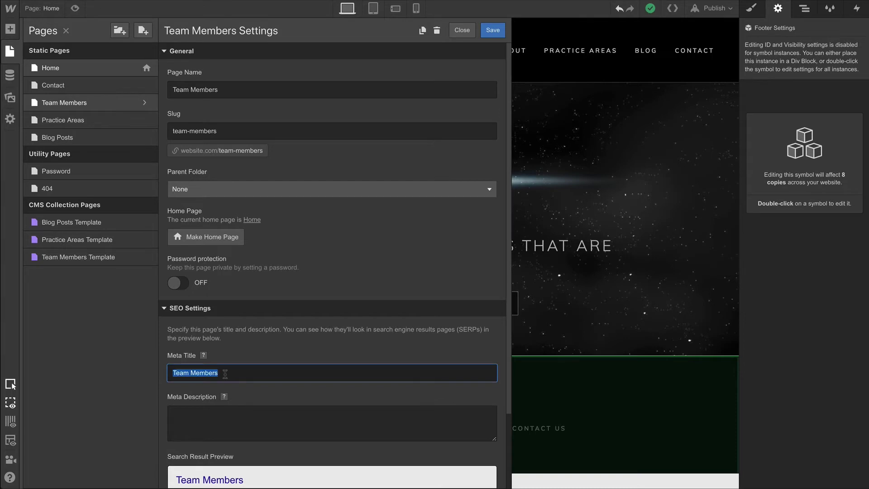
pyautogui.write('Meet the Team')
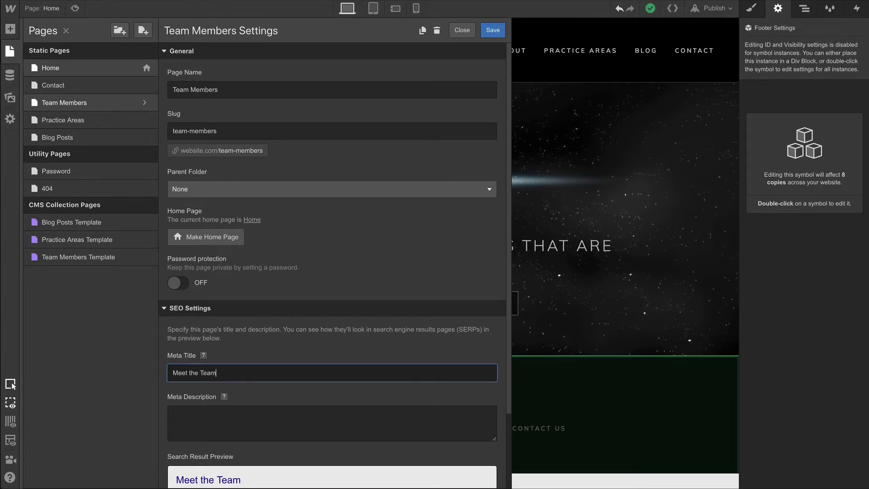
pyautogui.click(173, 415)
pyautogui.write('Etiam sit amet arcu blandit, aliquet mauris vitae, luctus nulla. In quis justo sem. Nullam pulvinar dolor in libero aliquet facilisis. Curabitur nec ullamcorper purus, et fermentum ex. Ut sollicitudin leo eu pulvinar mollis.')
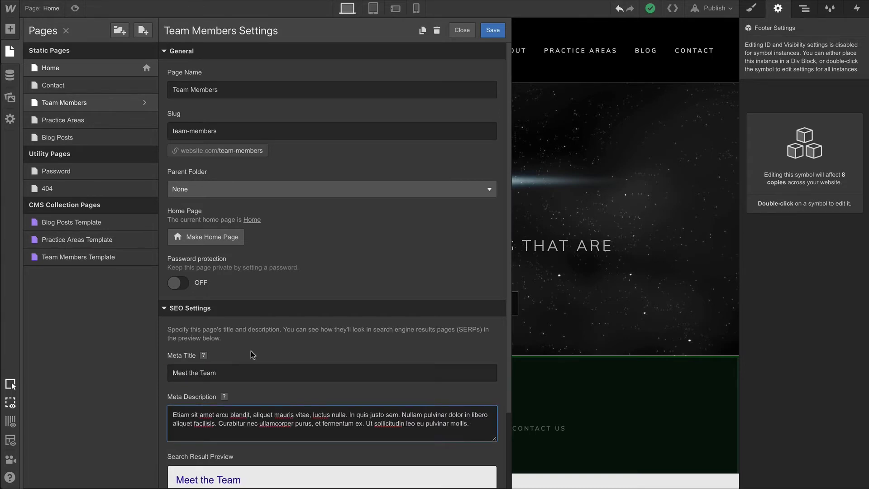
pyautogui.click(493, 30)
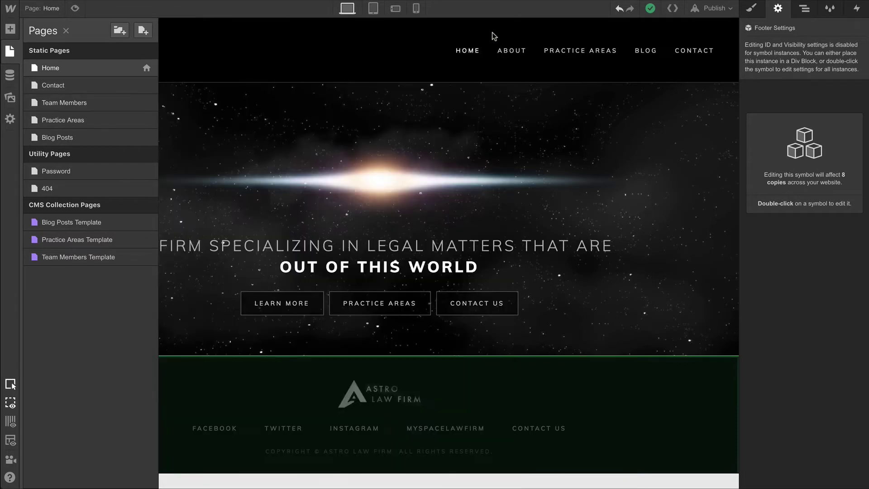
# Give the Practice Areas page a pasted placeholder meta description and save
pyautogui.click(146, 120)
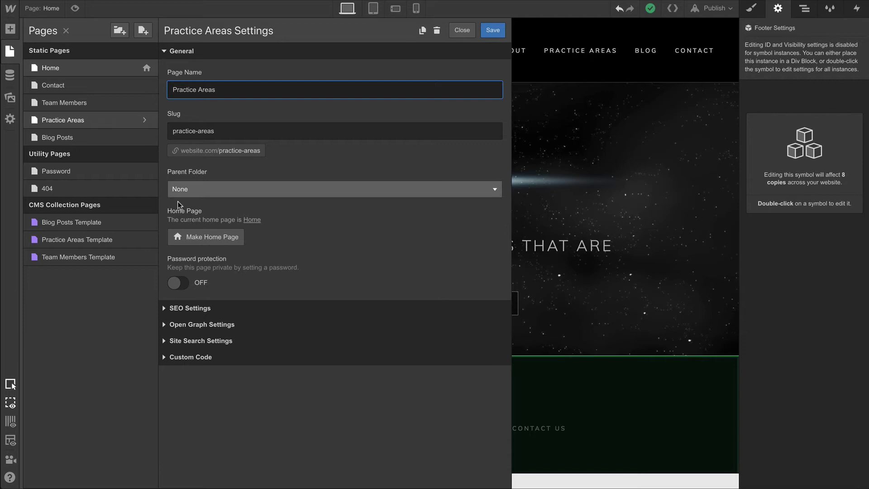
pyautogui.click(203, 310)
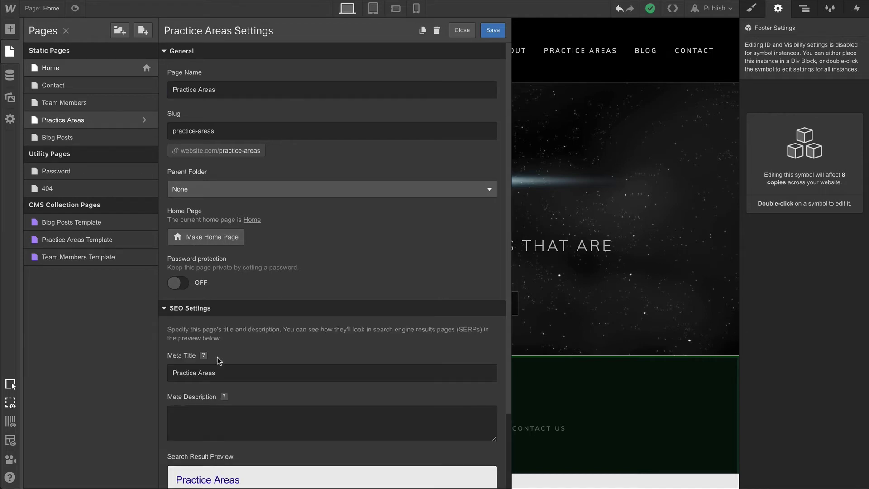
pyautogui.click(227, 424)
pyautogui.write('Etiam sit amet arcu blandit, aliquet mauris vitae, luctus nulla. In quis justo sem. Nullam pulvinar dolor in libero aliquet facilisis. Curabitur nec ullamcorper purus, et fermentum ex. Ut sollicitudin leo eu pulvinar mollis.')
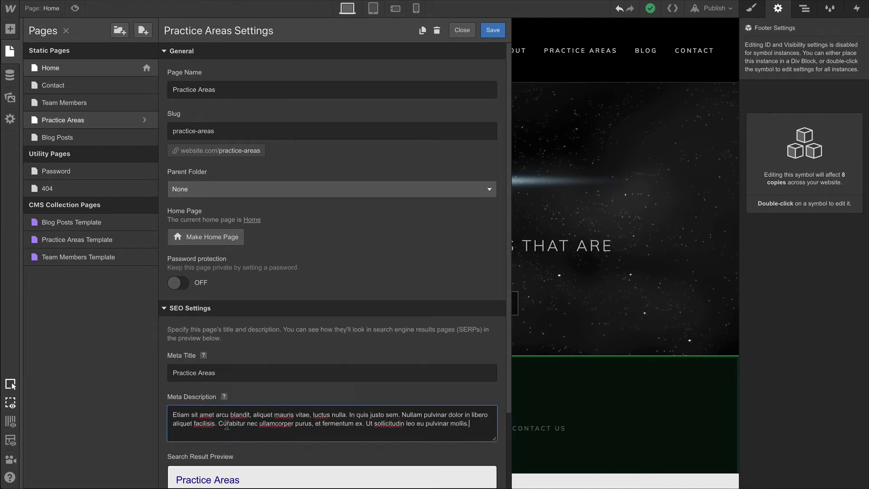
pyautogui.click(500, 35)
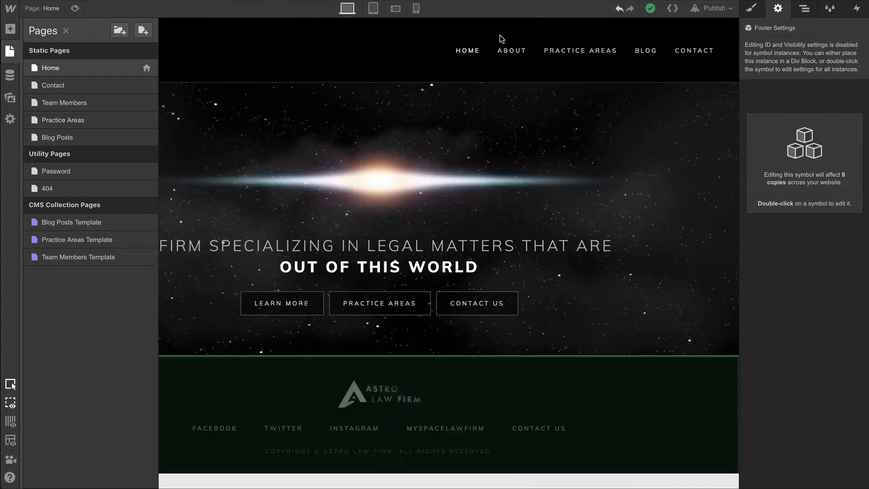
# Set Blog Posts meta title to 'The universe's #1 space law firm blog', paste a description, save
pyautogui.click(147, 137)
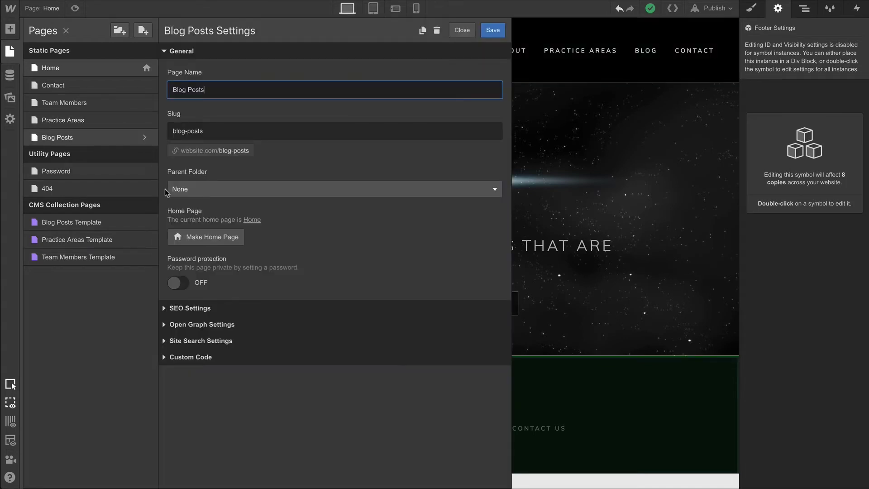
pyautogui.click(195, 306)
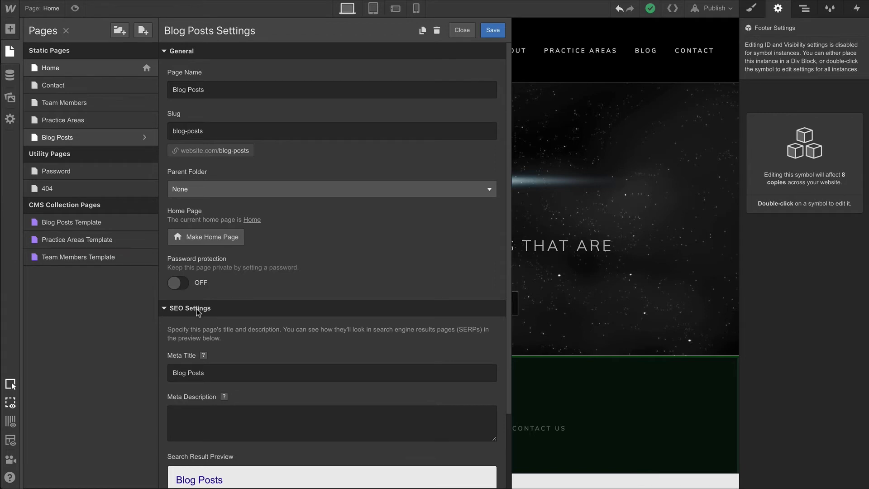
pyautogui.tripleClick(209, 372)
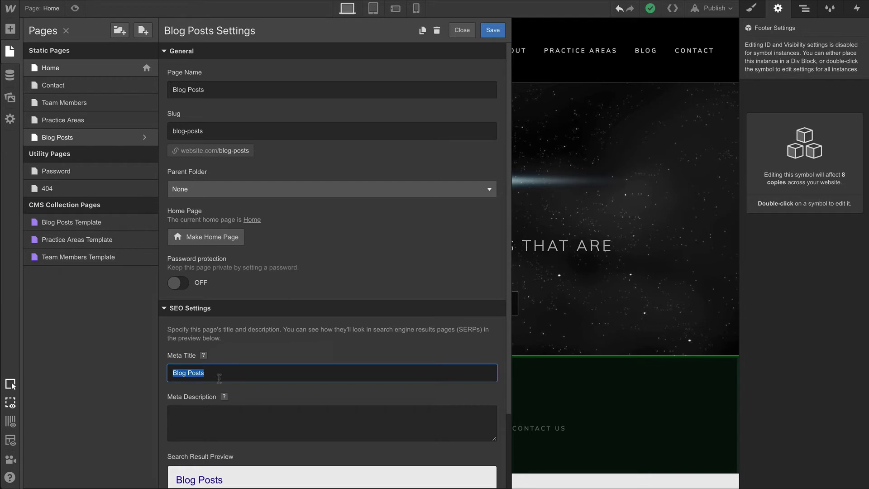
pyautogui.write("The universe's #1")
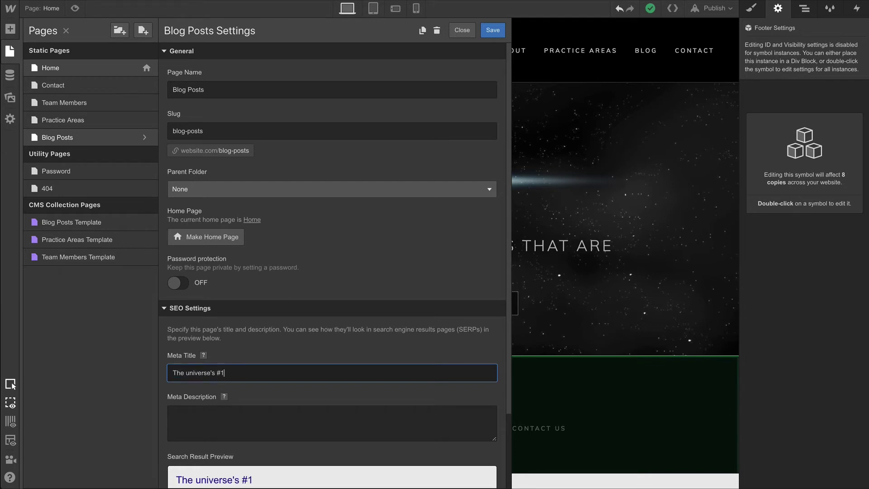
pyautogui.write(' space law firm blog')
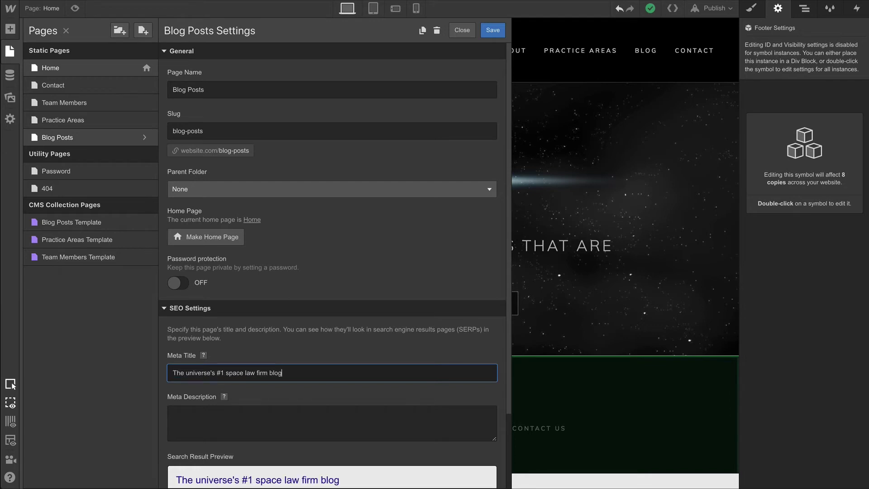
pyautogui.click(332, 422)
pyautogui.write('Etiam sit amet arcu blandit, aliquet mauris vitae, luctus nulla. In quis justo sem. Nullam pulvinar dolor in libero aliquet facilisis. Curabitur nec ullamcorper purus, et fermentum ex. Ut sollicitudin leo eu pulvinar mollis.')
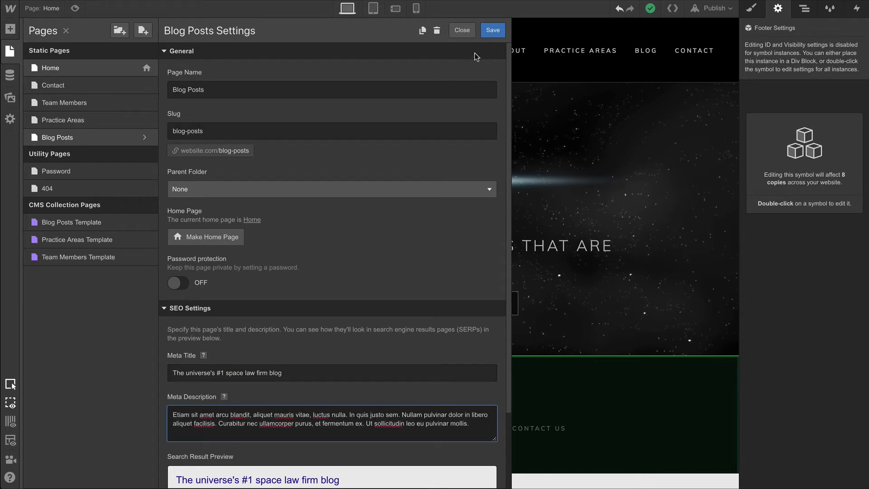
pyautogui.click(488, 35)
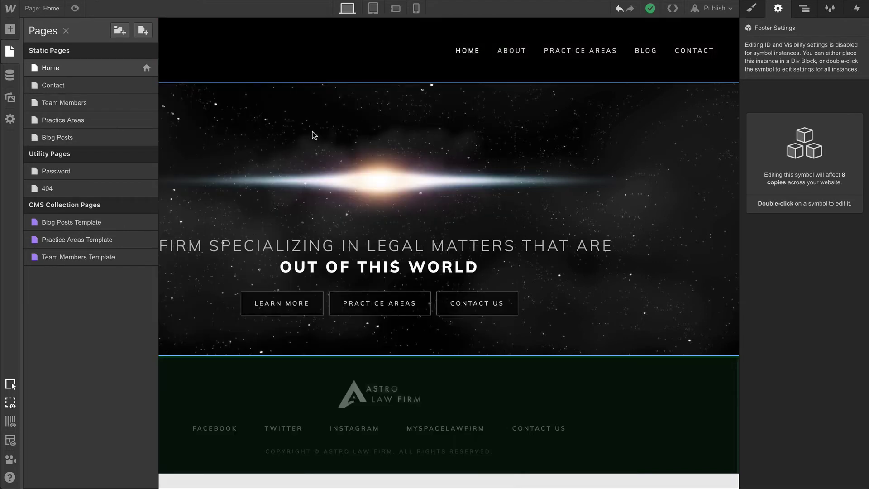
# Set the Blog Posts Template meta title to 'Astro Law Firm Blog —' followed by the Name field
pyautogui.click(150, 224)
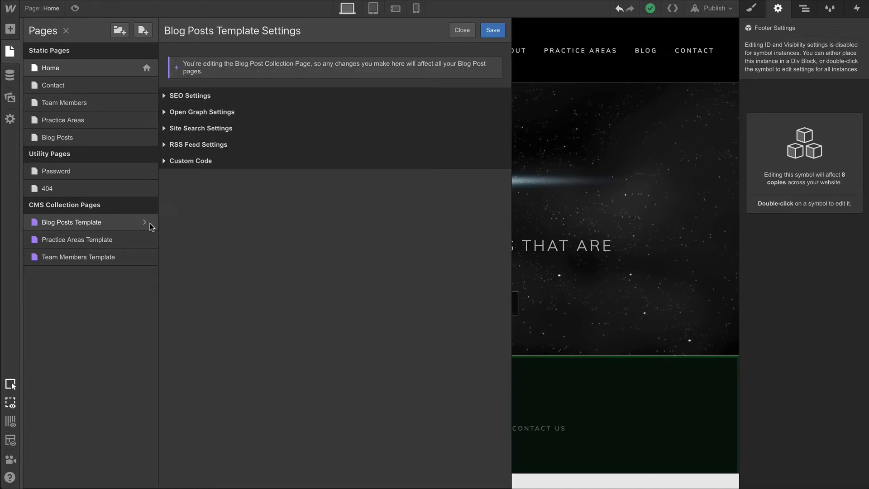
pyautogui.click(194, 97)
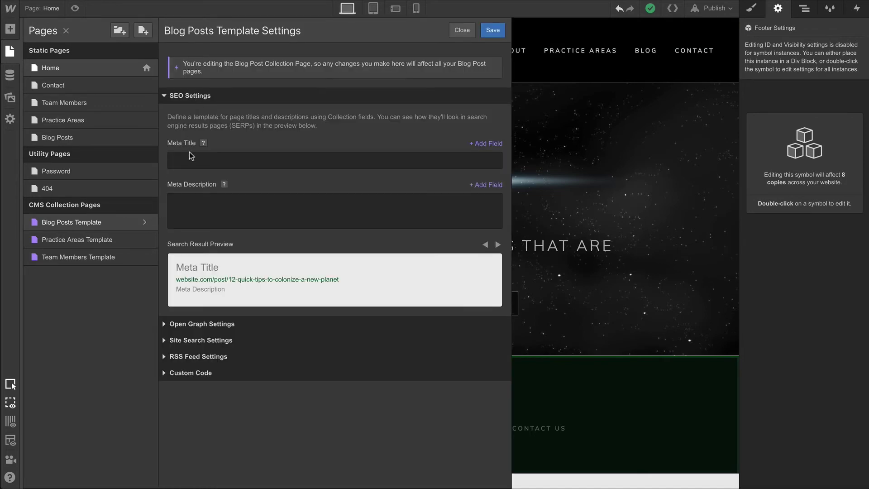
pyautogui.click(189, 164)
pyautogui.write('As')
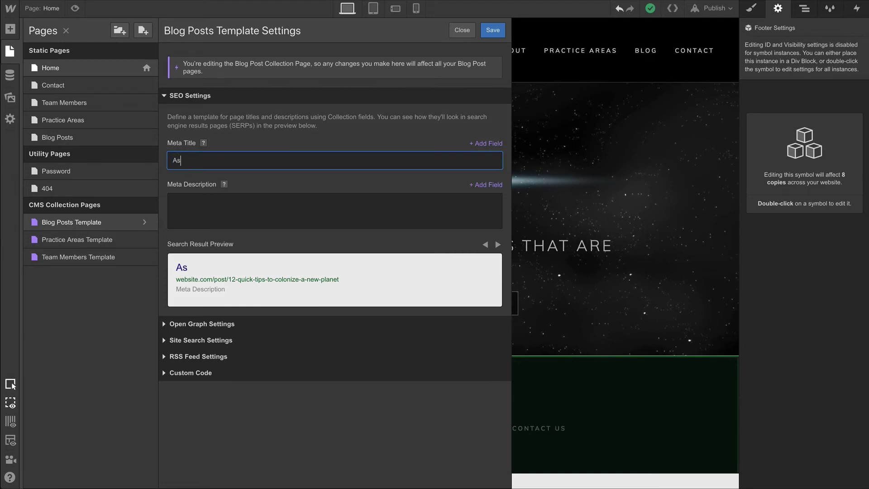
pyautogui.write('tro Law Firm Blog')
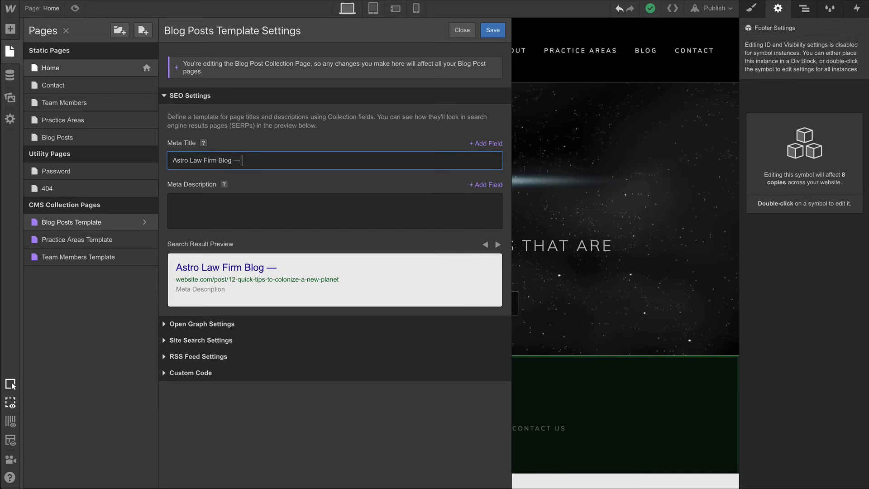
pyautogui.write(' —')
pyautogui.click(481, 144)
pyautogui.click(469, 158)
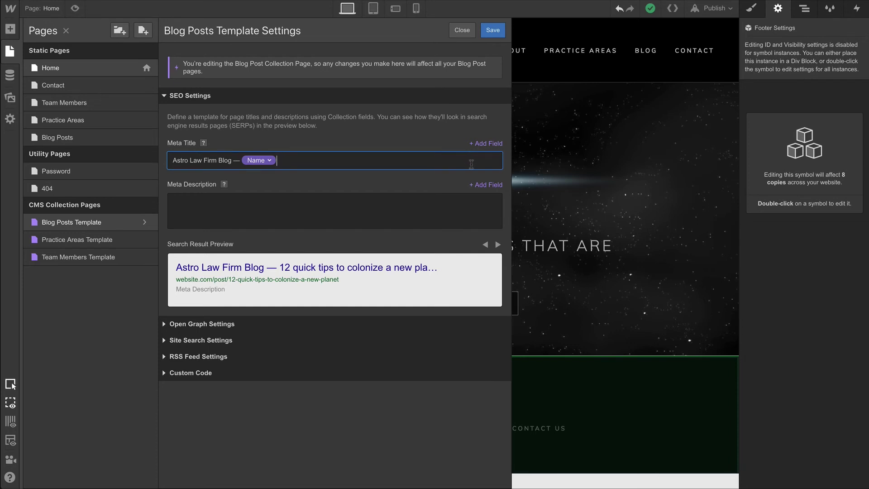
# Use the Post Summary field as the meta description and preview several posts' search results
pyautogui.click(481, 184)
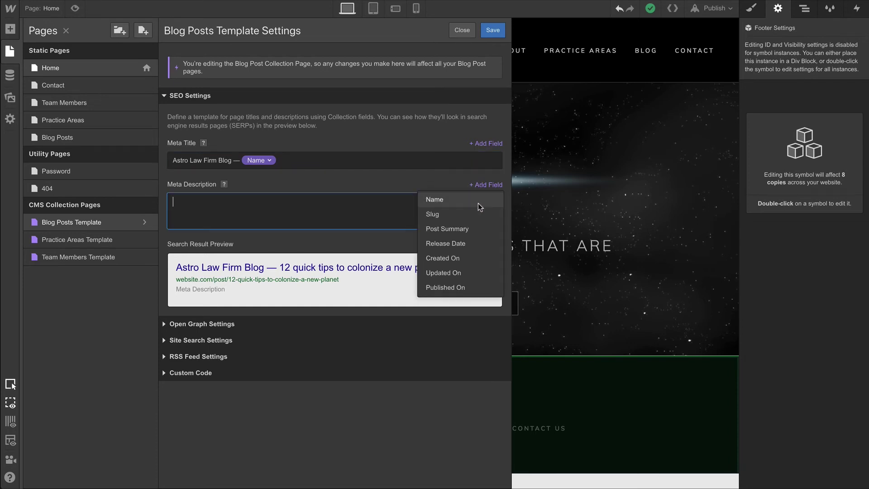
pyautogui.click(472, 228)
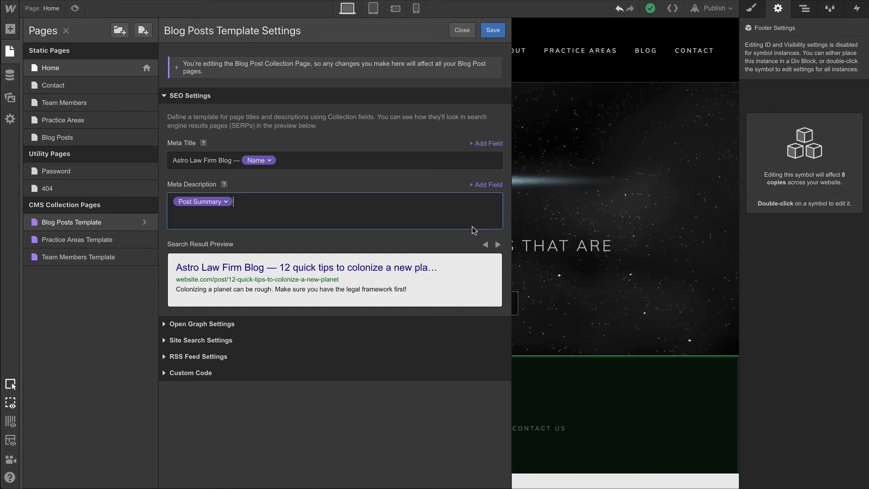
pyautogui.click(497, 244)
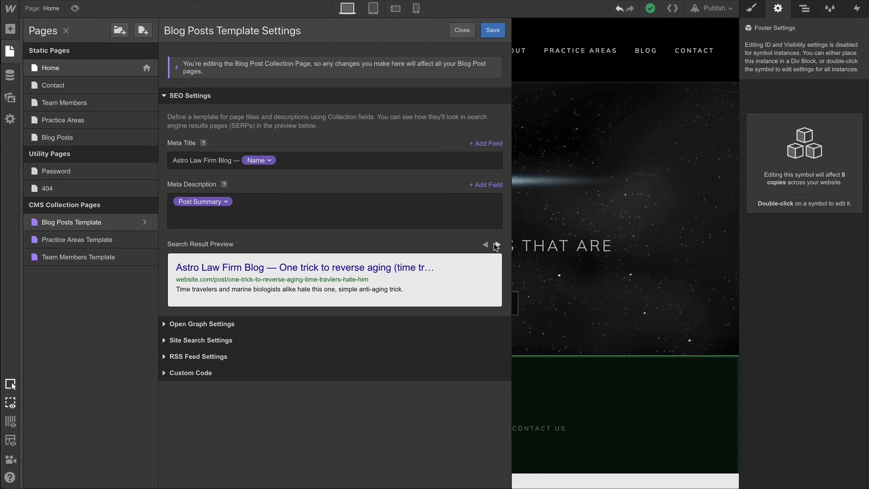
pyautogui.click(497, 244)
pyautogui.click(498, 245)
pyautogui.click(497, 245)
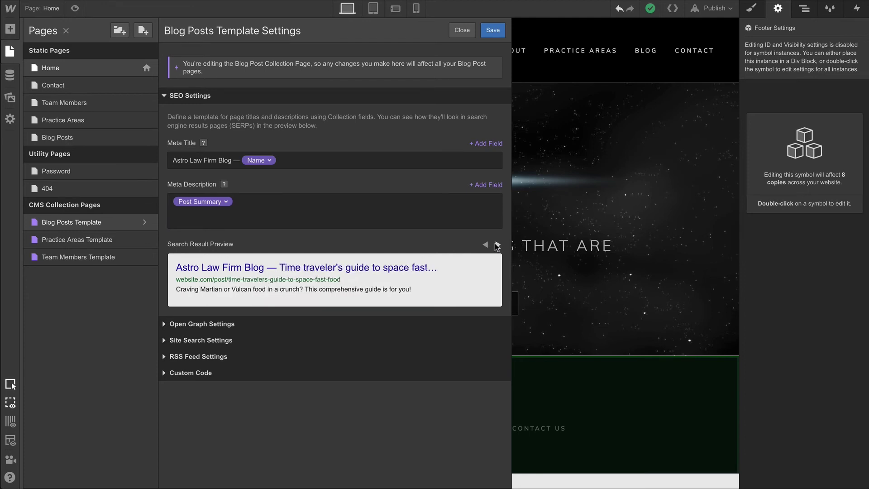
pyautogui.click(497, 244)
pyautogui.click(497, 244)
pyautogui.click(497, 245)
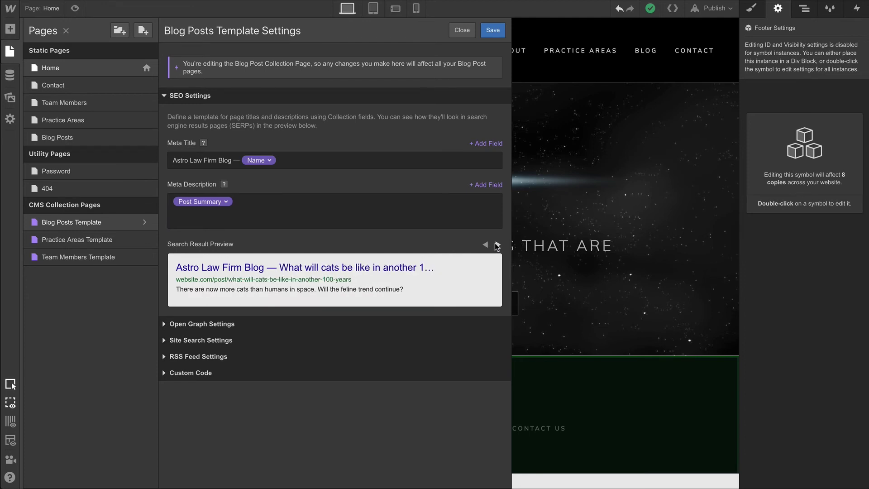
# After saving the blog template, set Practice Areas Template meta title to 'Name — Astro Law Firm'
pyautogui.click(492, 30)
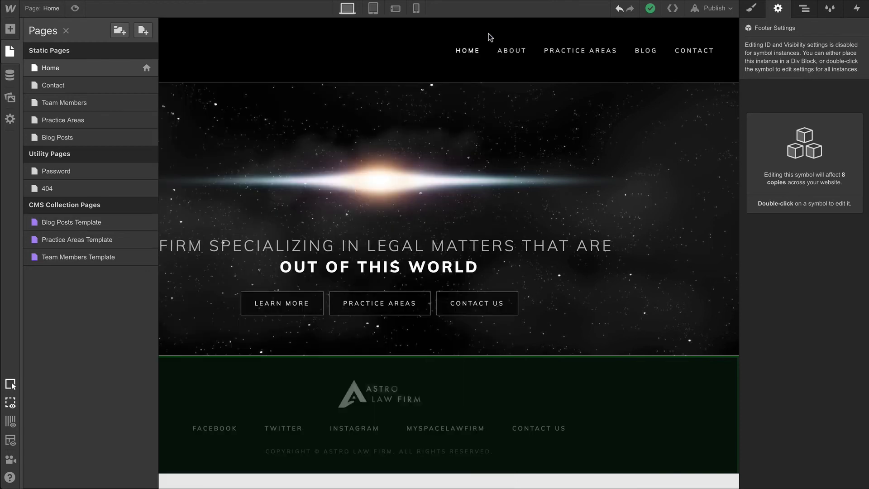
pyautogui.click(146, 239)
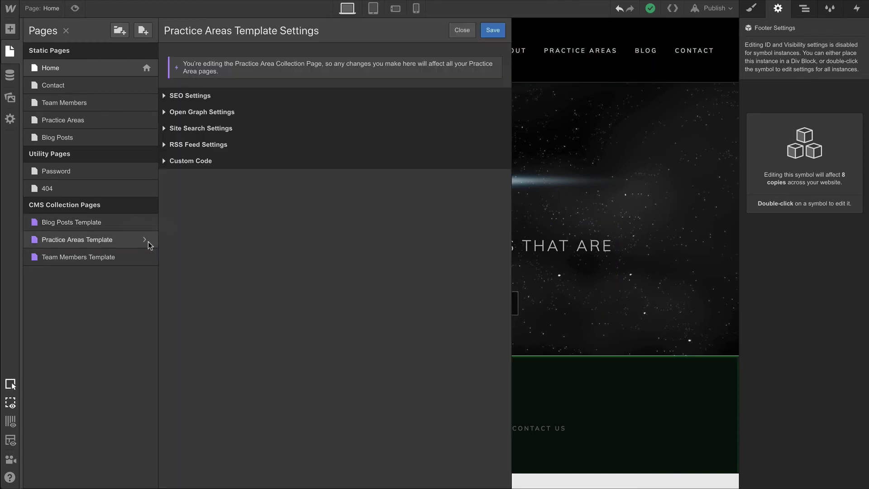
pyautogui.click(205, 96)
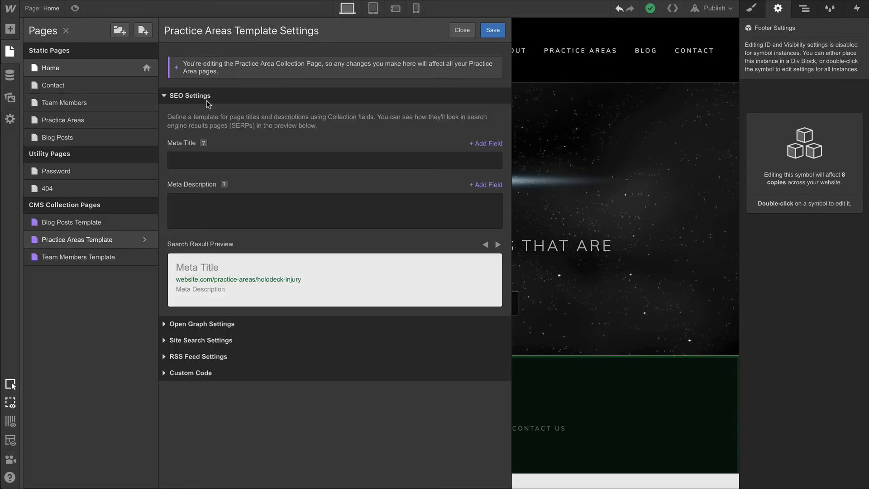
pyautogui.click(289, 155)
pyautogui.write('Ast')
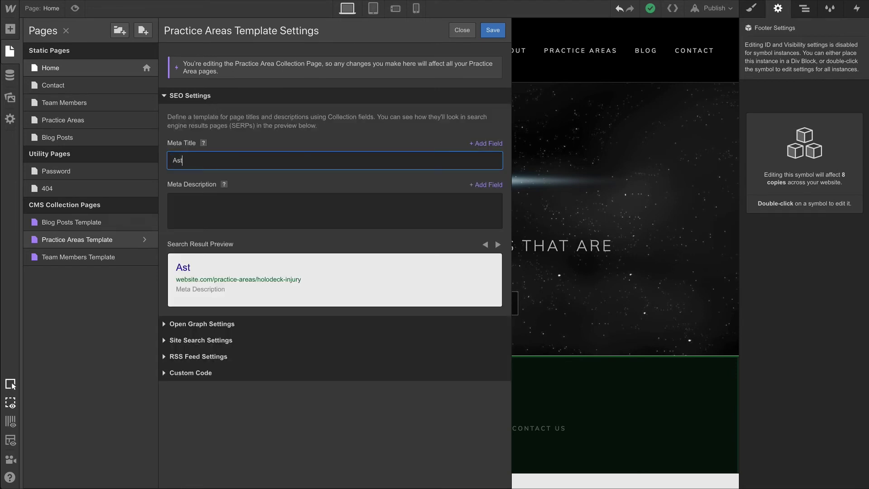
pyautogui.write('ro Law Firm')
pyautogui.press('Home')
pyautogui.write('—')
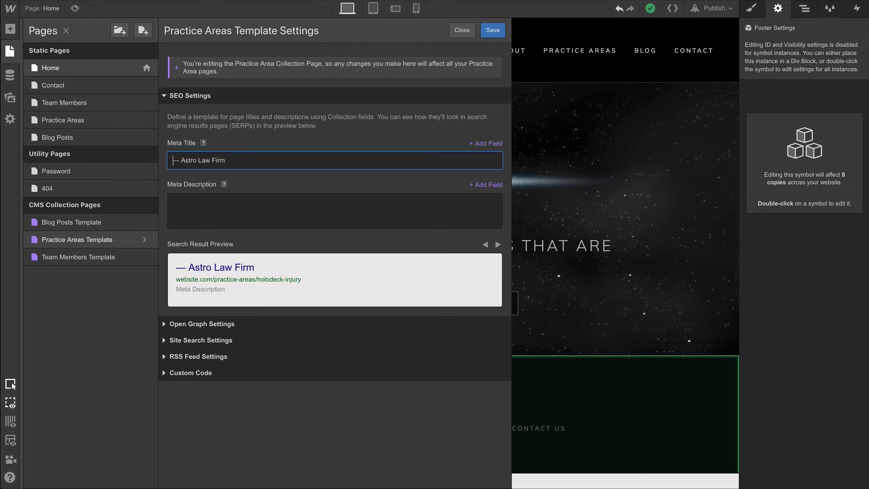
pyautogui.click(475, 144)
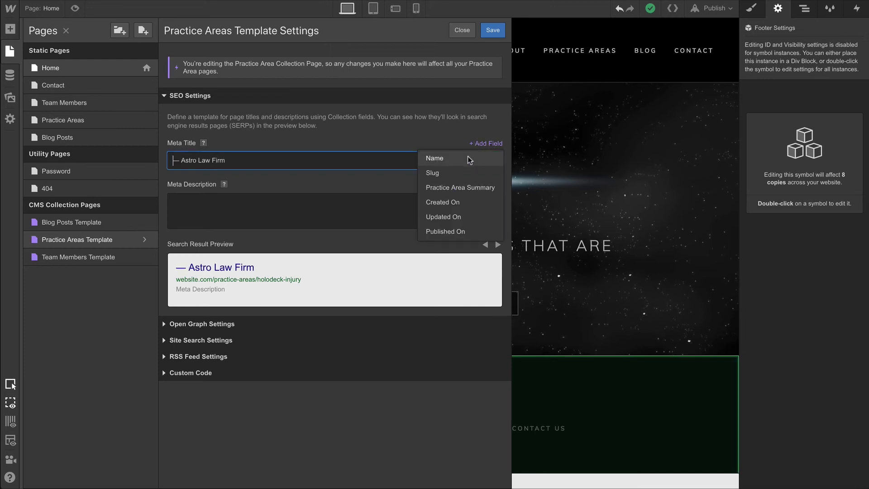
pyautogui.click(468, 158)
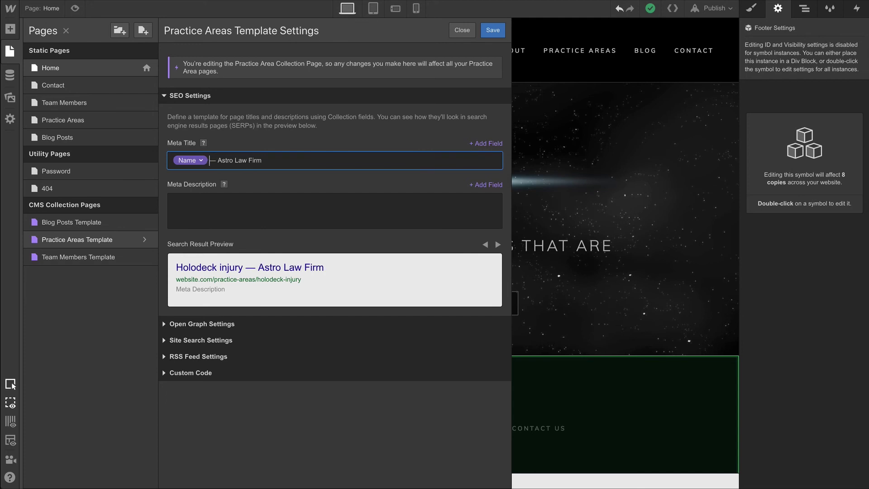
# Use Practice Area Summary as the meta description, preview several items, and save
pyautogui.click(427, 199)
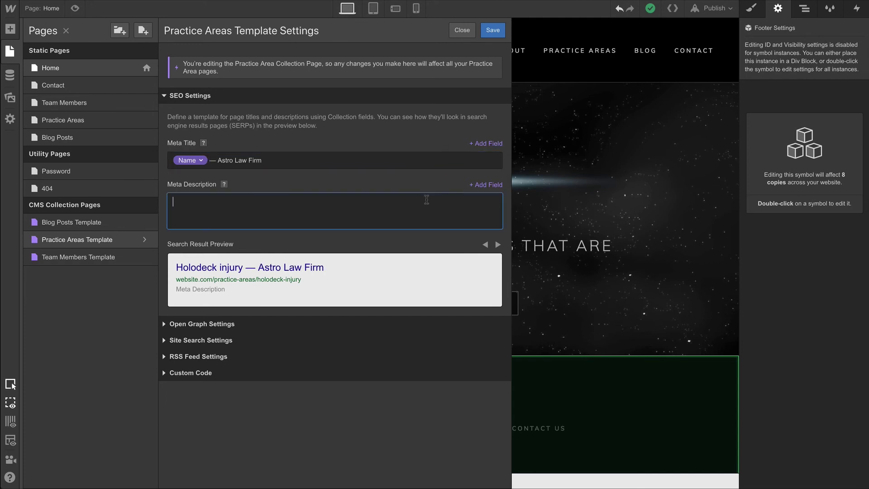
pyautogui.click(487, 185)
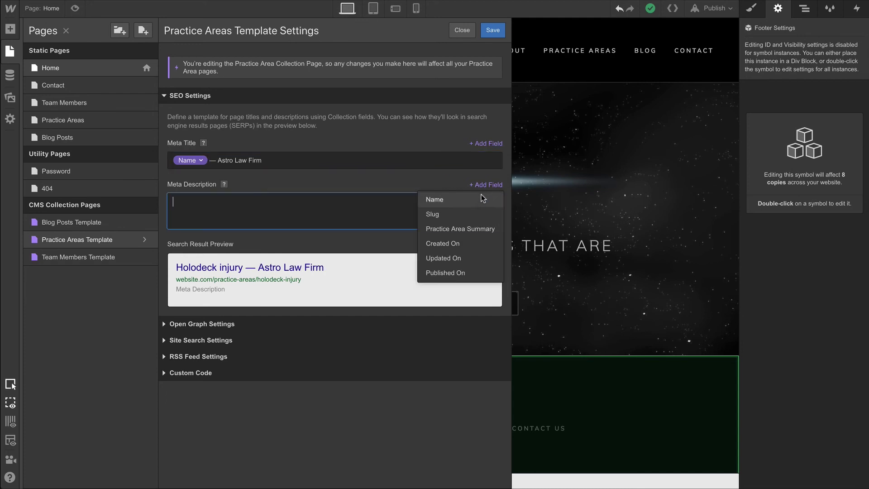
pyautogui.click(467, 229)
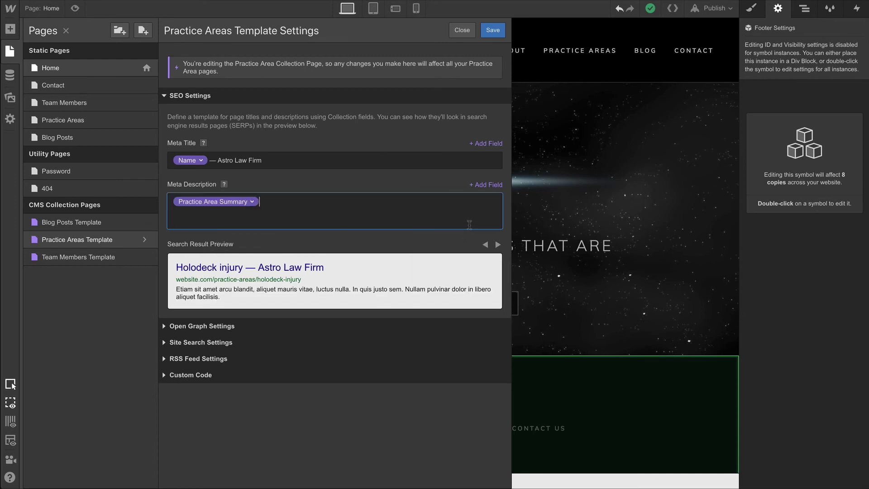
pyautogui.click(498, 244)
pyautogui.click(497, 245)
pyautogui.click(498, 245)
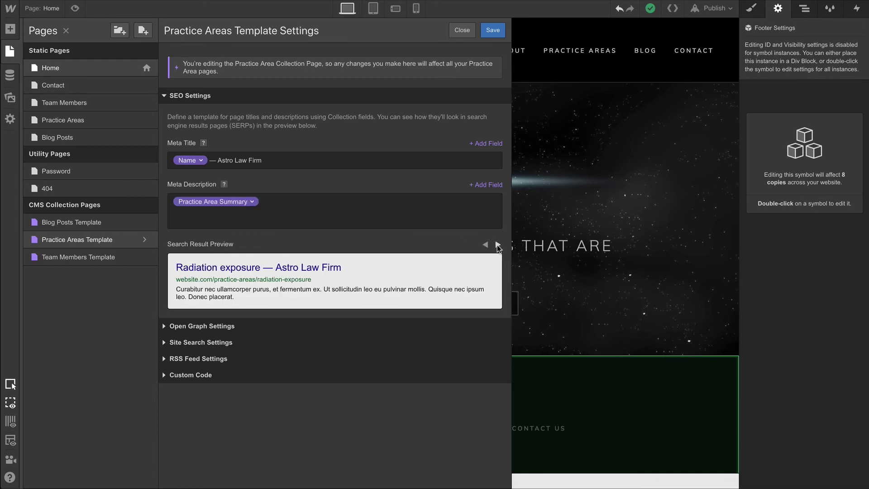
pyautogui.click(498, 245)
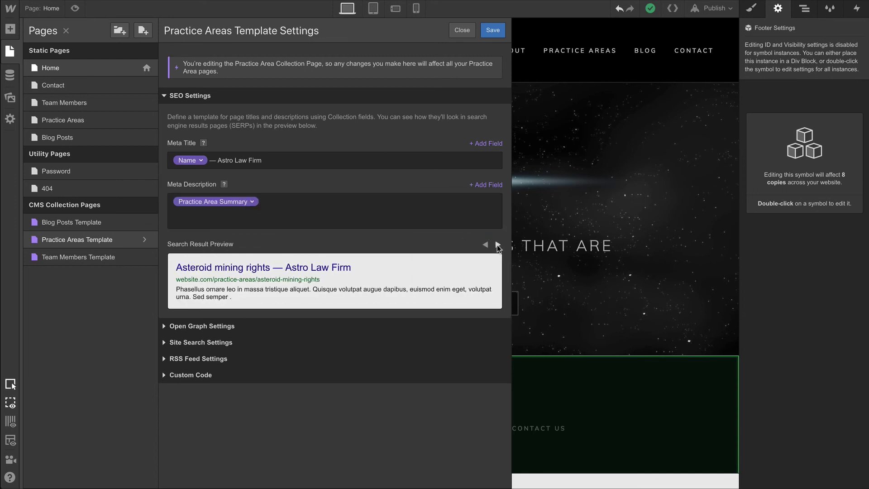
pyautogui.click(493, 31)
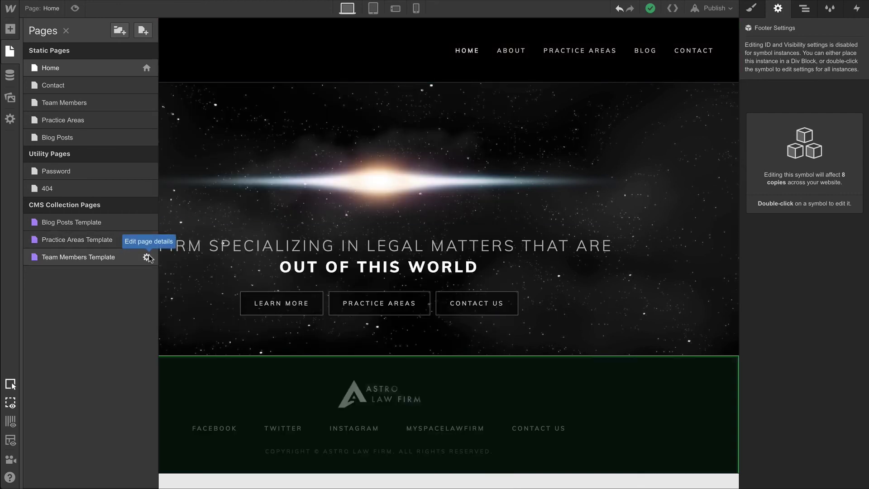
# Set the Team Members Template meta title to 'Name — Job Title — Astro Law Firm'
pyautogui.click(146, 257)
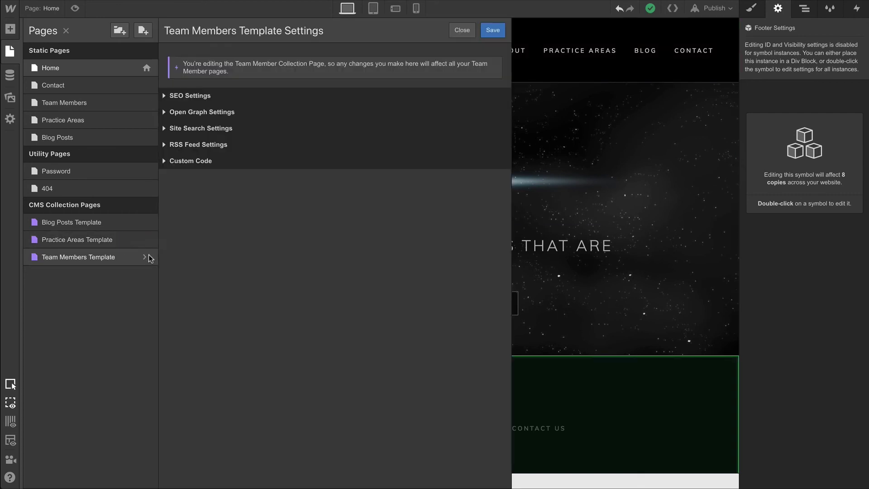
pyautogui.click(211, 97)
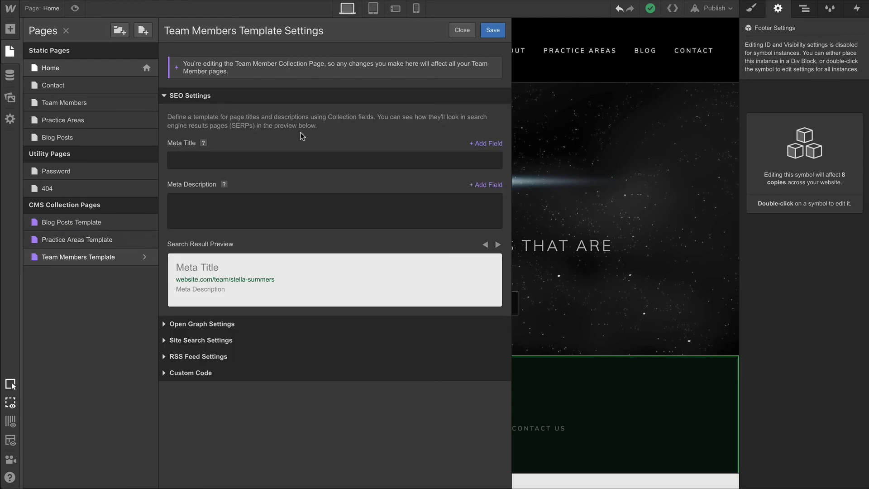
pyautogui.click(487, 143)
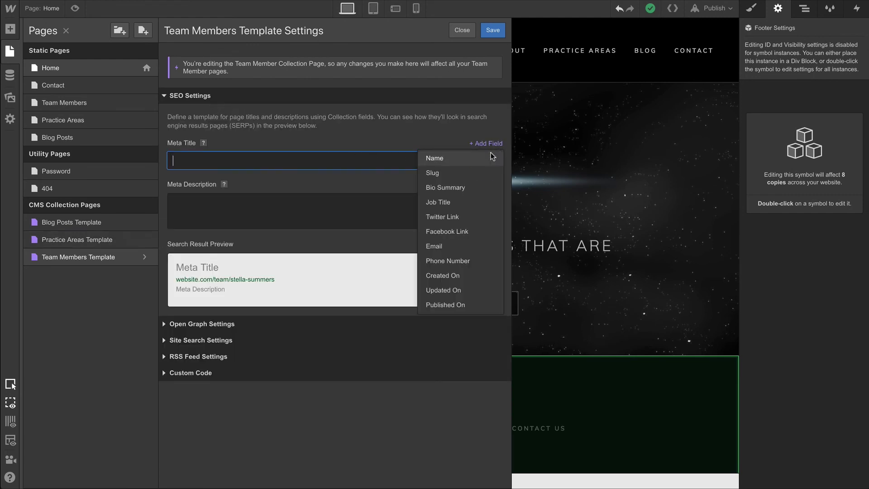
pyautogui.click(490, 155)
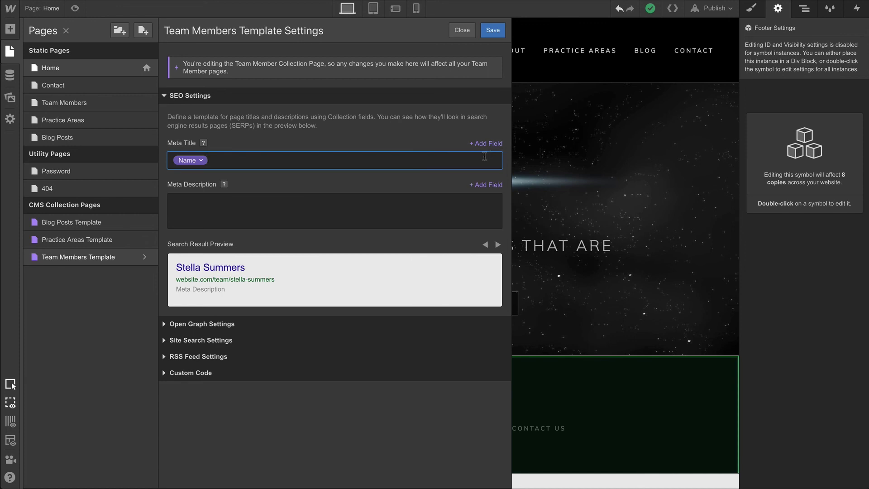
pyautogui.write('—')
pyautogui.click(491, 143)
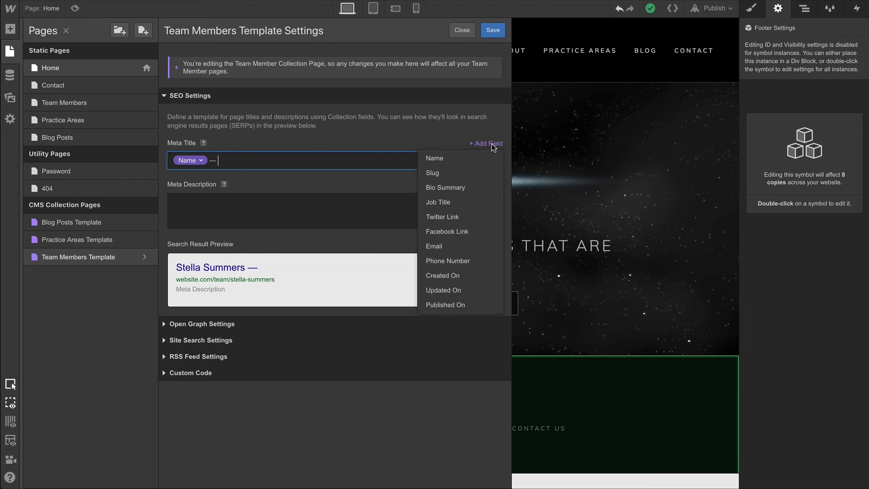
pyautogui.click(438, 202)
pyautogui.write('—')
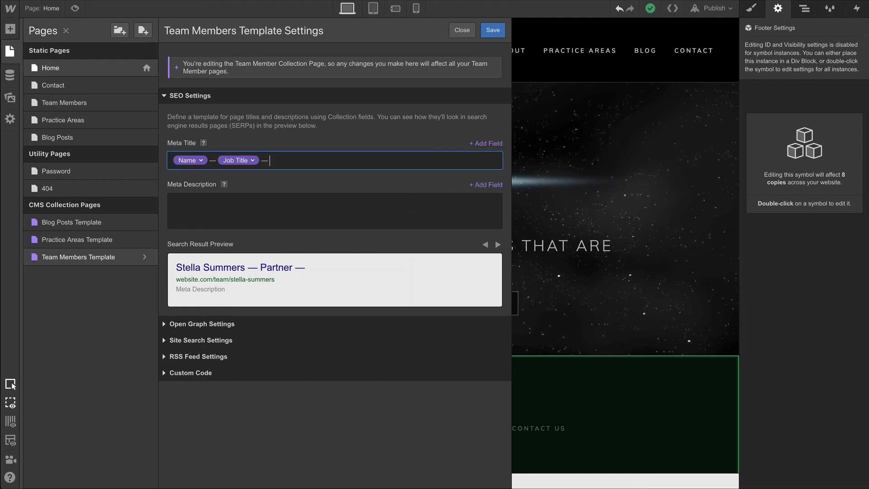
pyautogui.write(' Astro Law Firm')
# Use Bio Summary as the meta description, preview several team members, and save
pyautogui.click(339, 199)
pyautogui.click(479, 185)
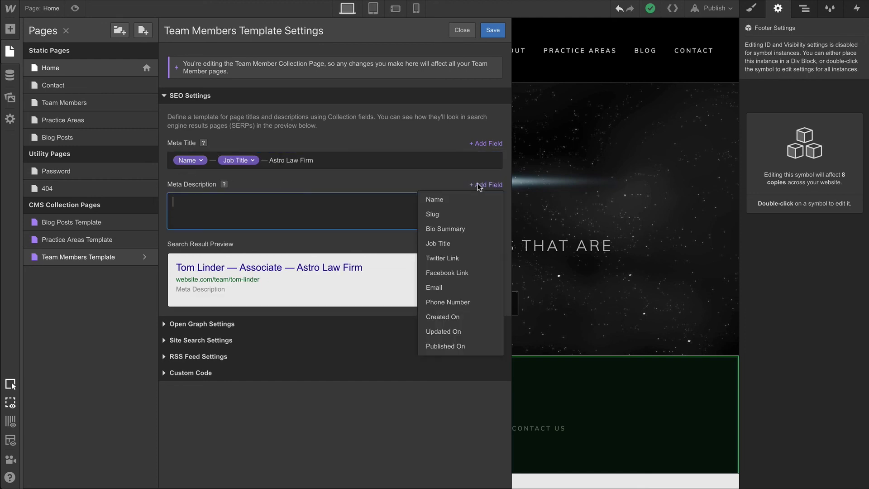
pyautogui.click(465, 228)
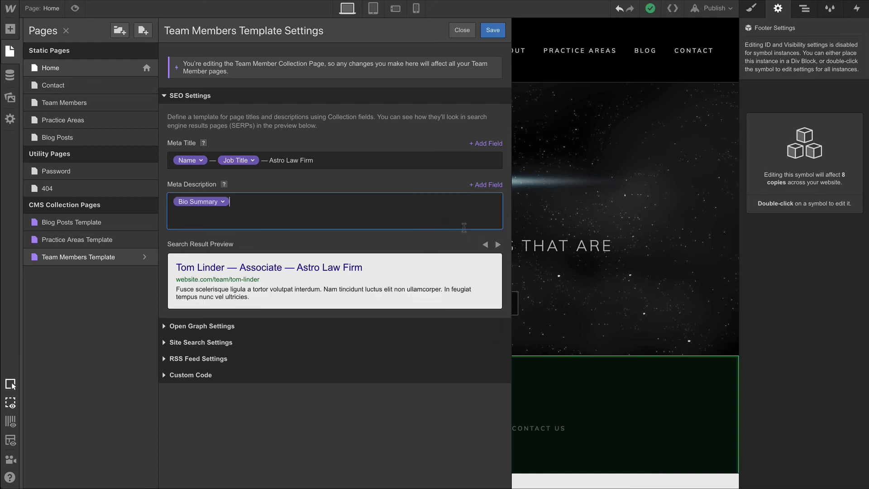
pyautogui.click(498, 244)
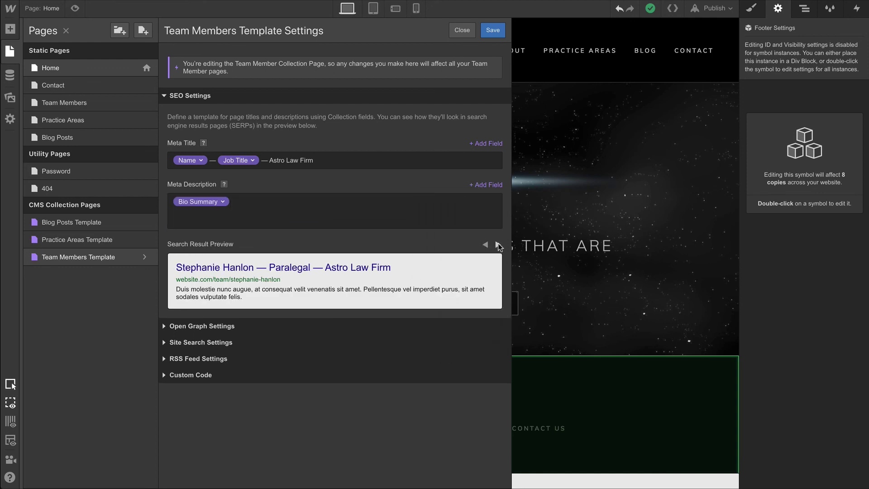
pyautogui.click(497, 245)
pyautogui.click(497, 244)
pyautogui.click(498, 245)
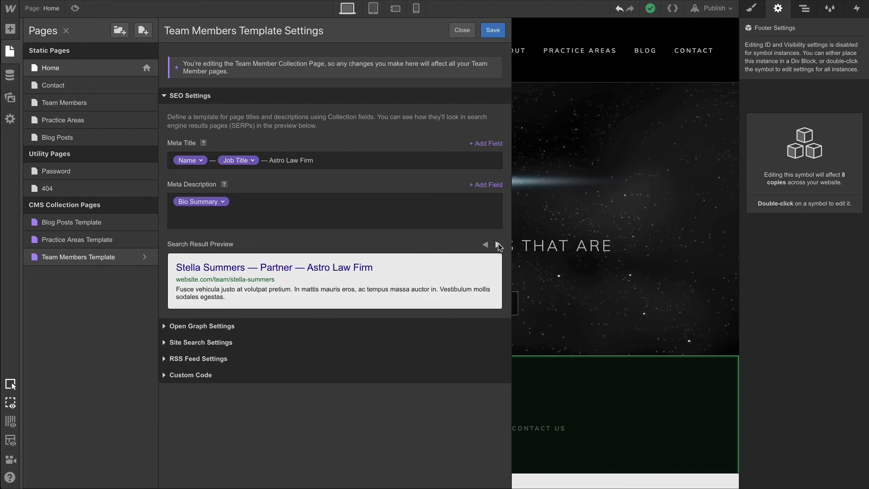
pyautogui.click(498, 245)
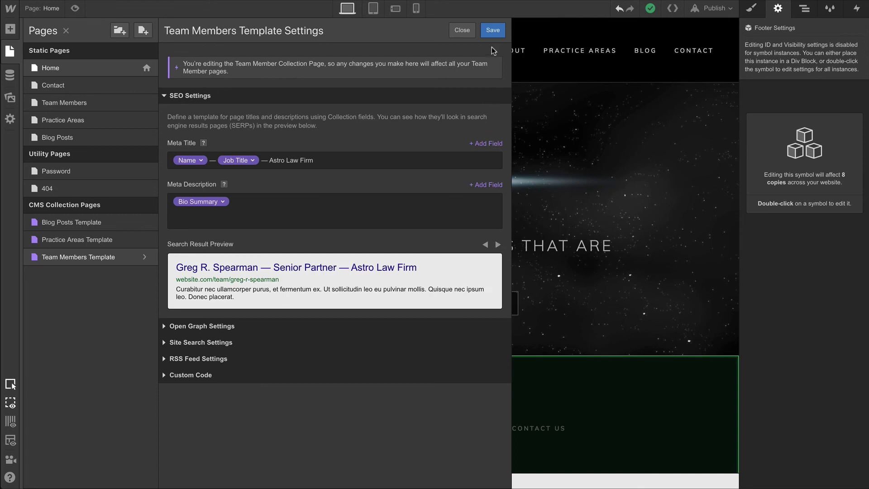
pyautogui.click(492, 35)
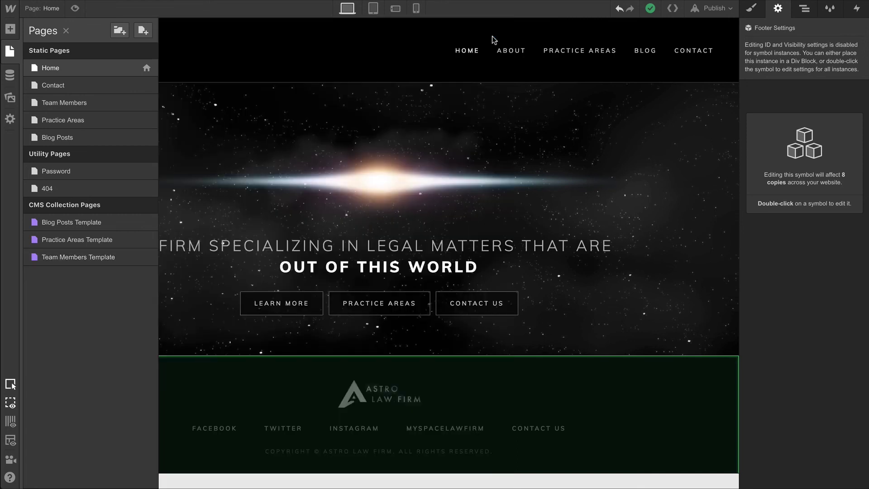
# Close the Pages panel and bring up the Publish destination choices
pyautogui.click(492, 39)
pyautogui.click(713, 9)
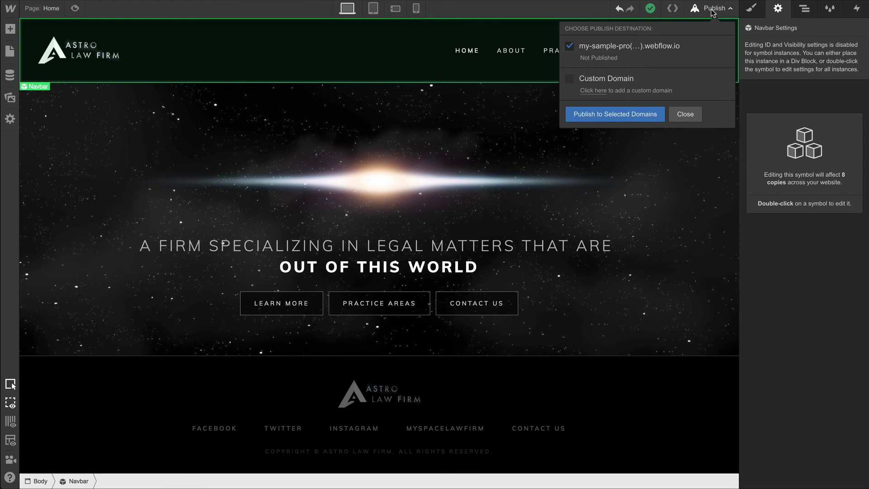